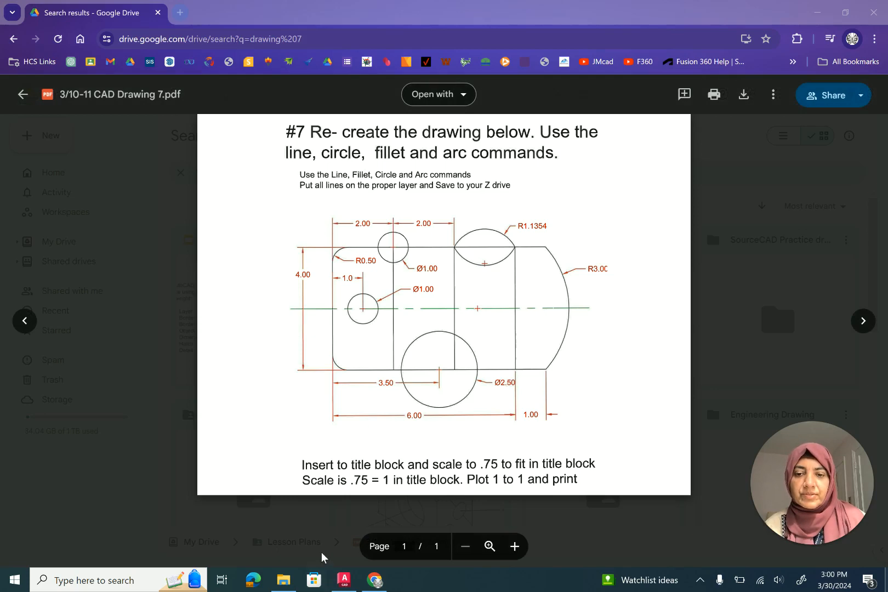
# Step: Switch to AutoCAD and open the model space of the Title Block G1 drawing
pyautogui.click(354, 583)
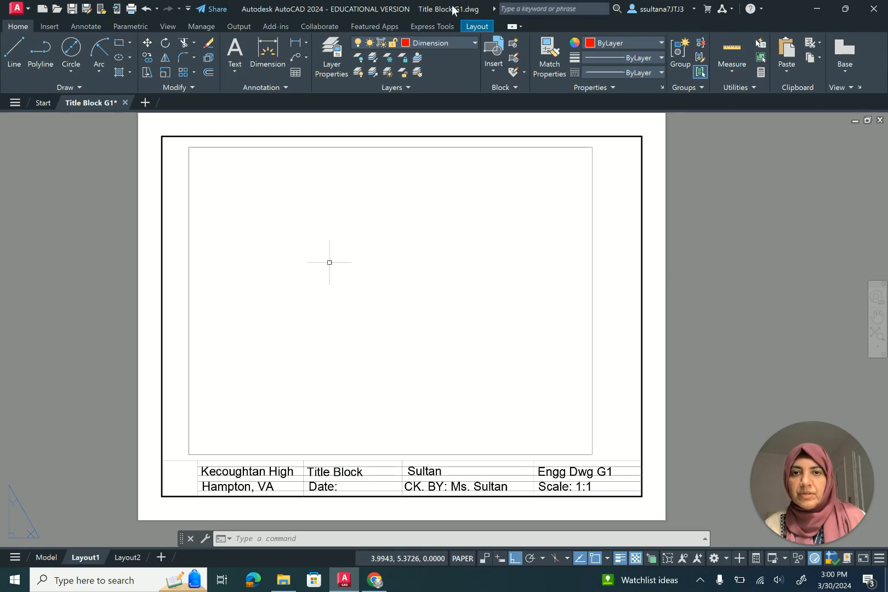
pyautogui.click(435, 42)
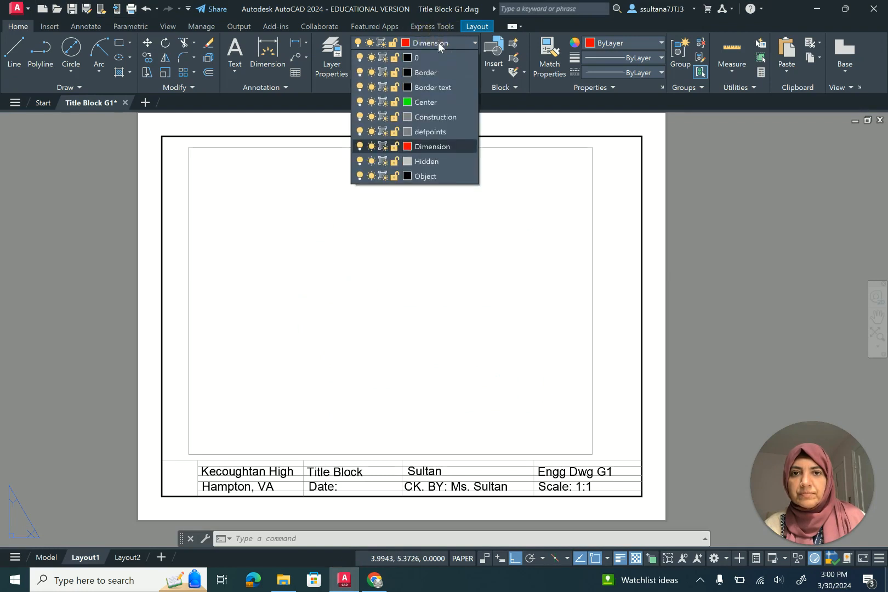
pyautogui.click(438, 42)
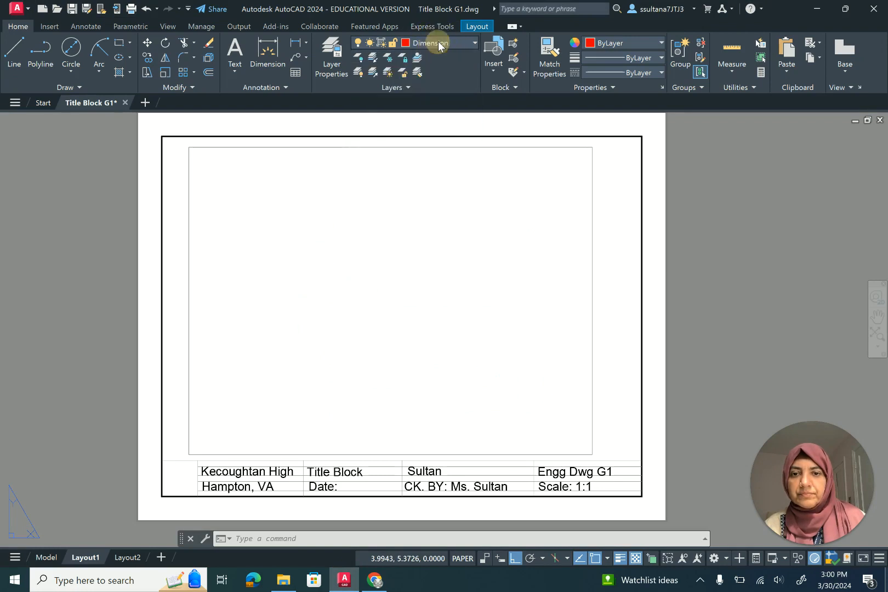
pyautogui.click(46, 556)
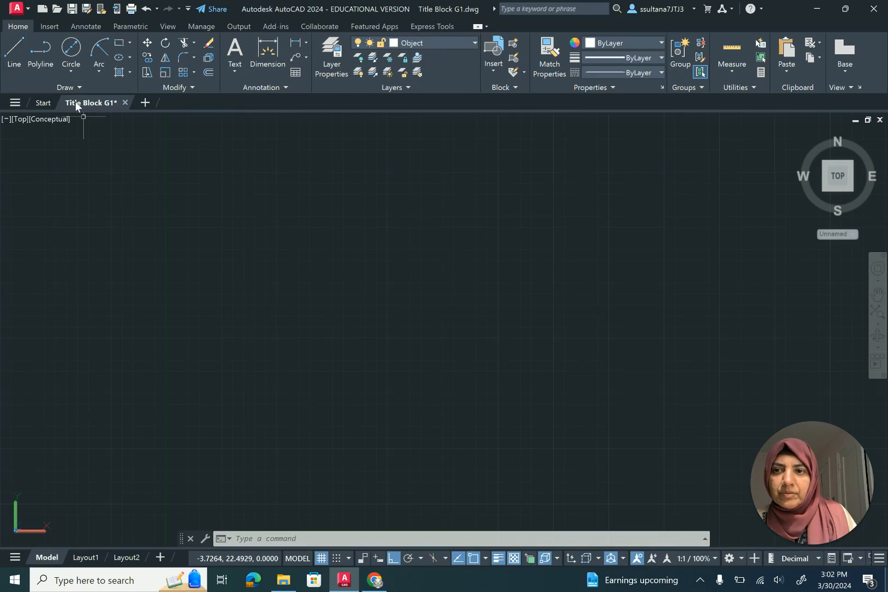
# Step: Draw a three-sided open outline with the Line command from 50,50: 7 units left, 4 down and 7 right
pyautogui.write('l')
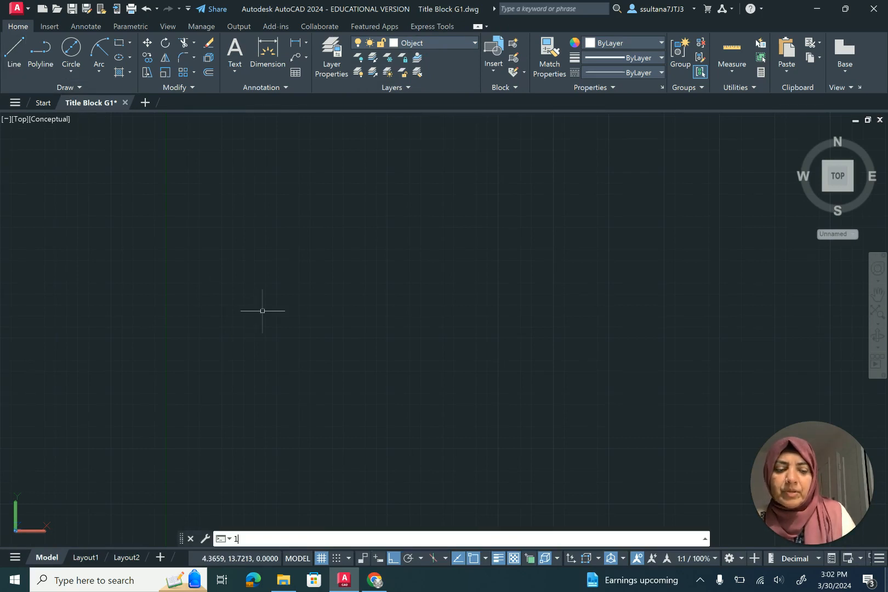
pyautogui.press('Return')
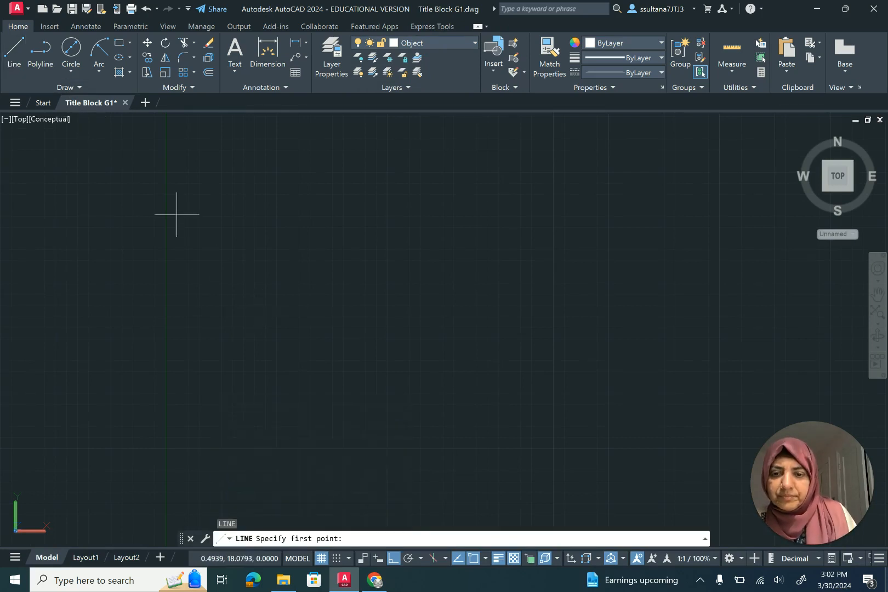
pyautogui.scroll(-5, 462, 359)
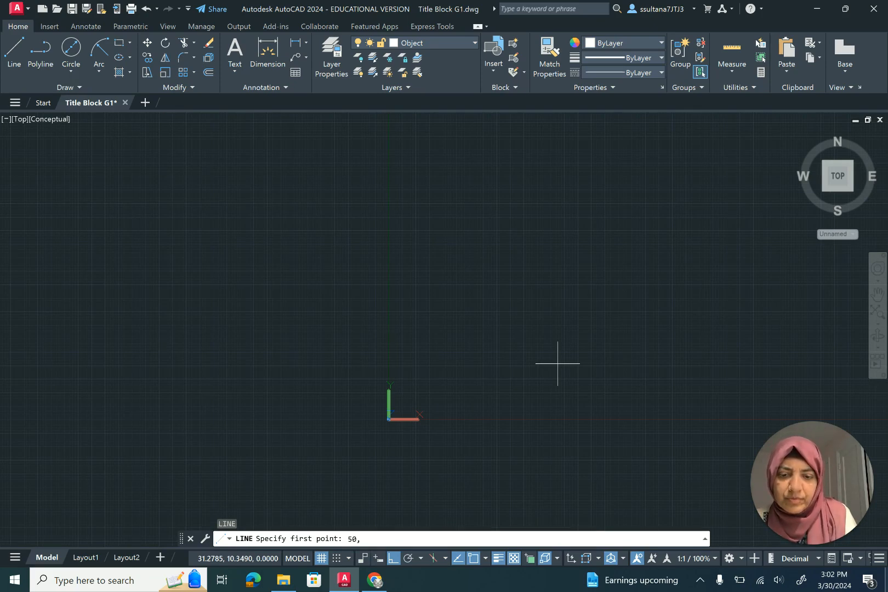
pyautogui.press('Return')
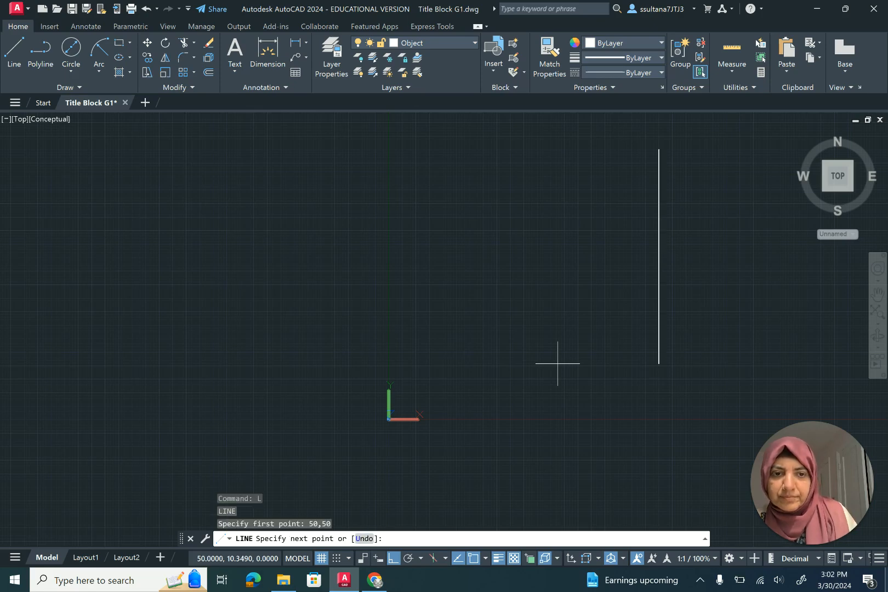
pyautogui.scroll(-4, 413, 443)
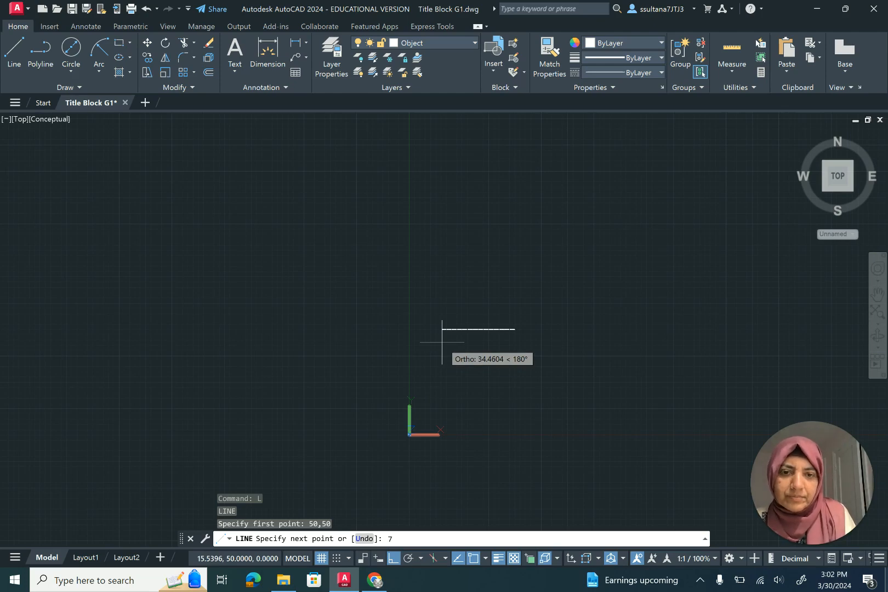
pyautogui.press('Return')
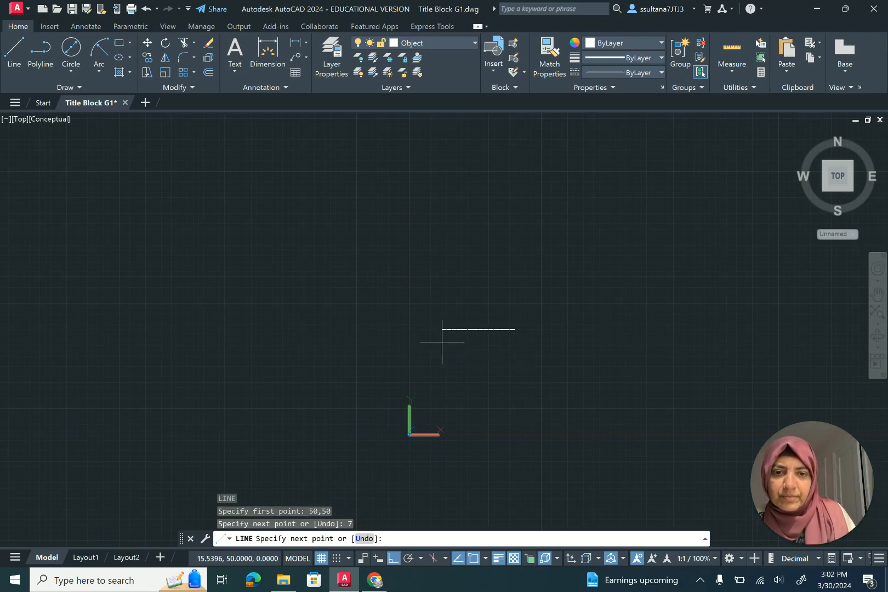
pyautogui.scroll(5, 506, 357)
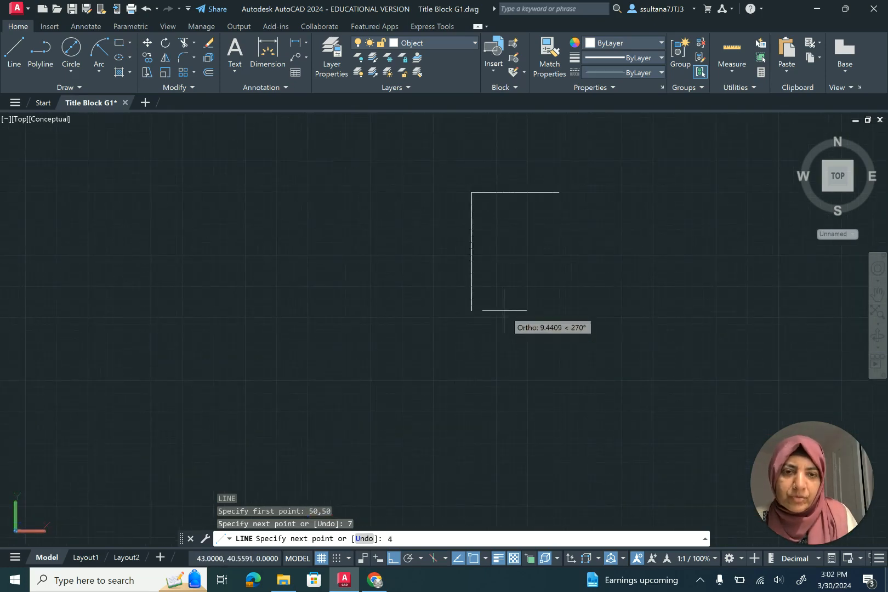
pyautogui.press('Return')
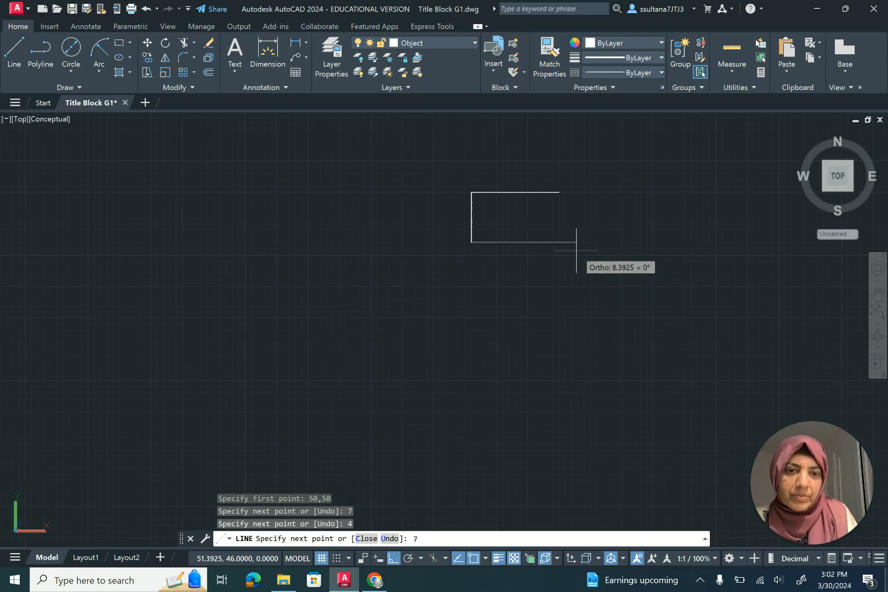
pyautogui.press('Return')
pyautogui.scroll(5, 572, 163)
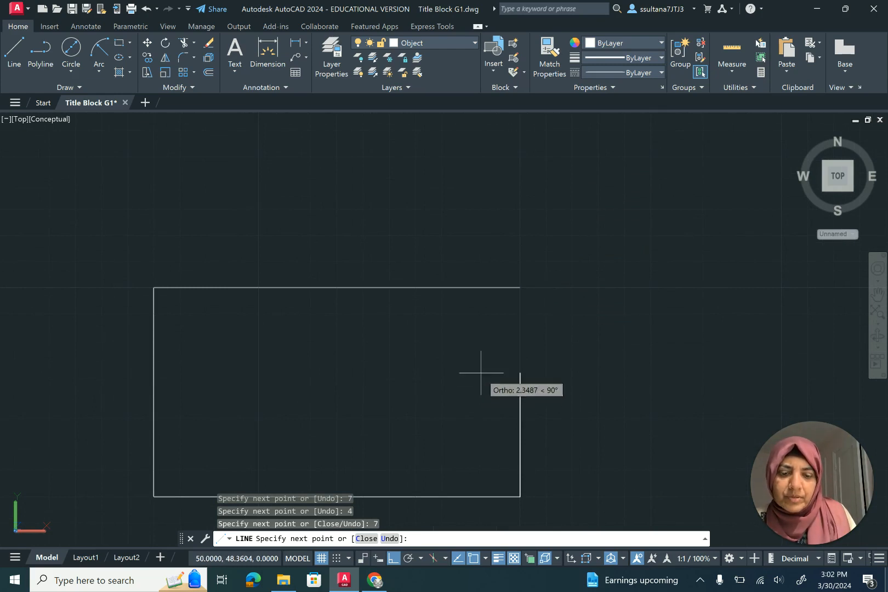
pyautogui.press('Return')
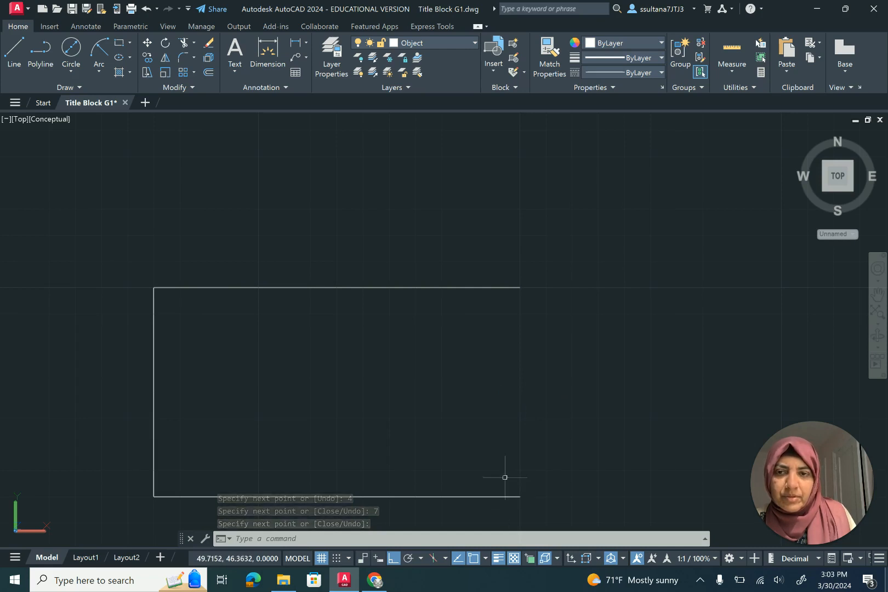
# Step: Close the outline's open right end with a Start, End, Radius arc of radius 3, from the lower to the upper endpoint
pyautogui.click(99, 70)
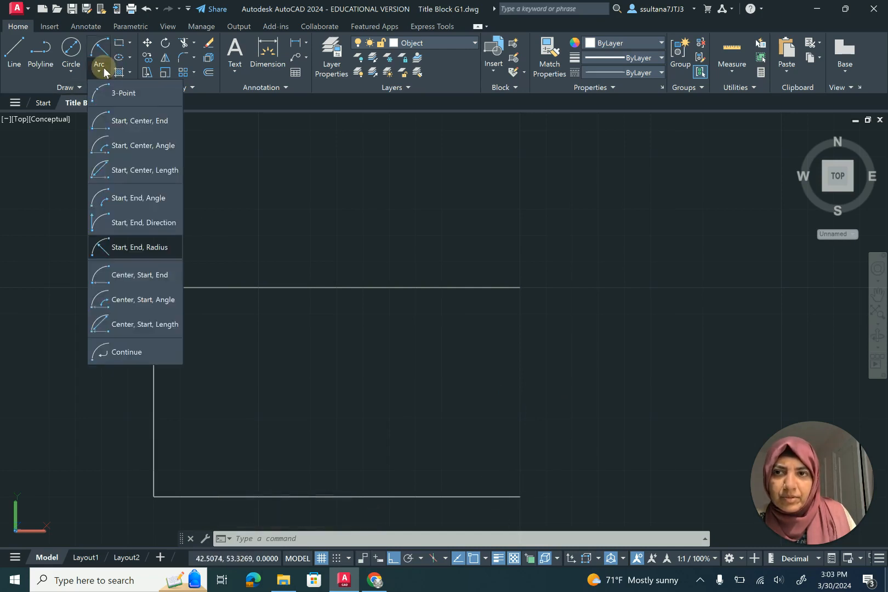
pyautogui.click(147, 250)
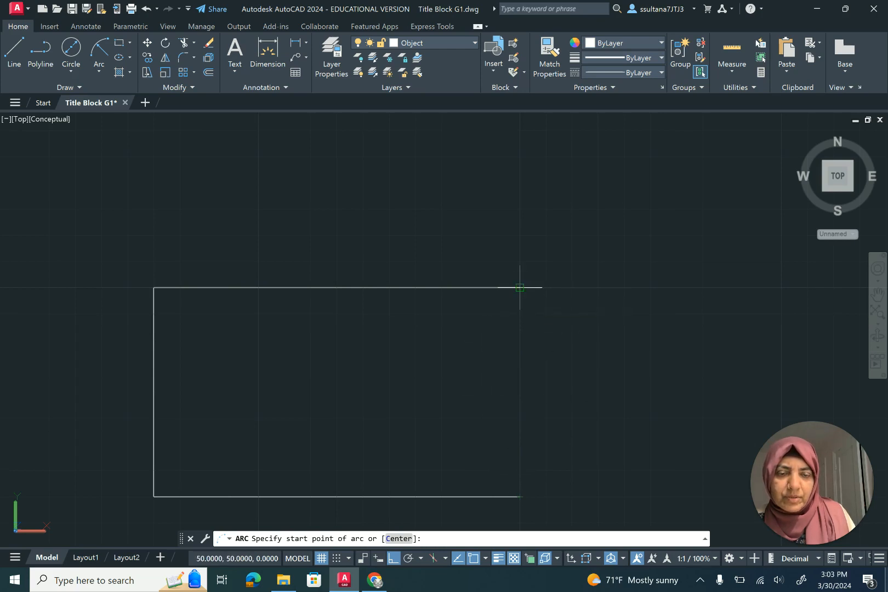
pyautogui.click(520, 496)
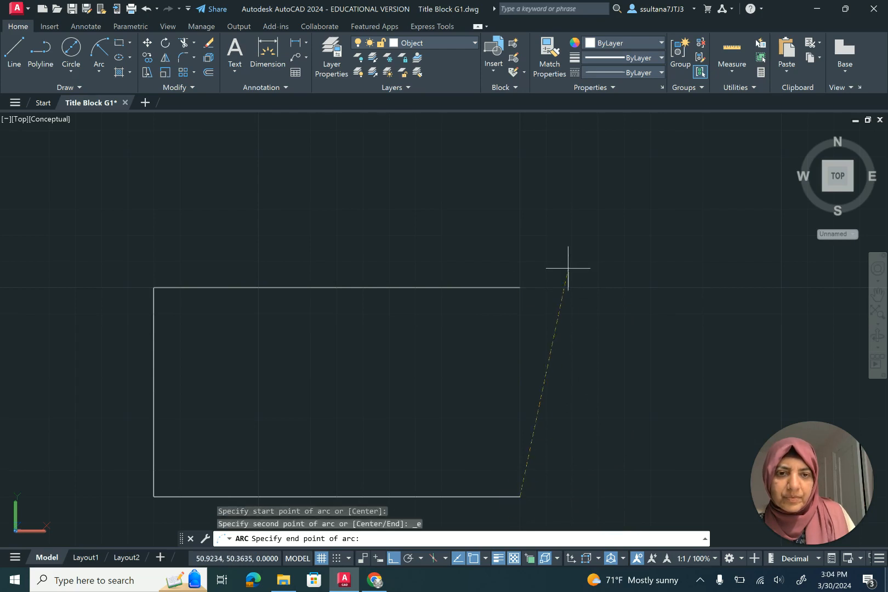
pyautogui.click(520, 287)
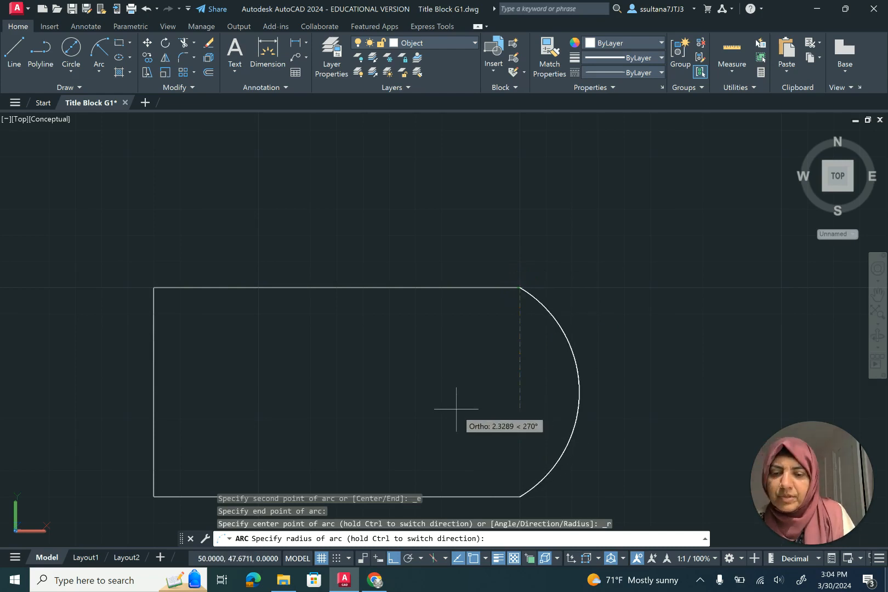
pyautogui.write('3')
pyautogui.press('Return')
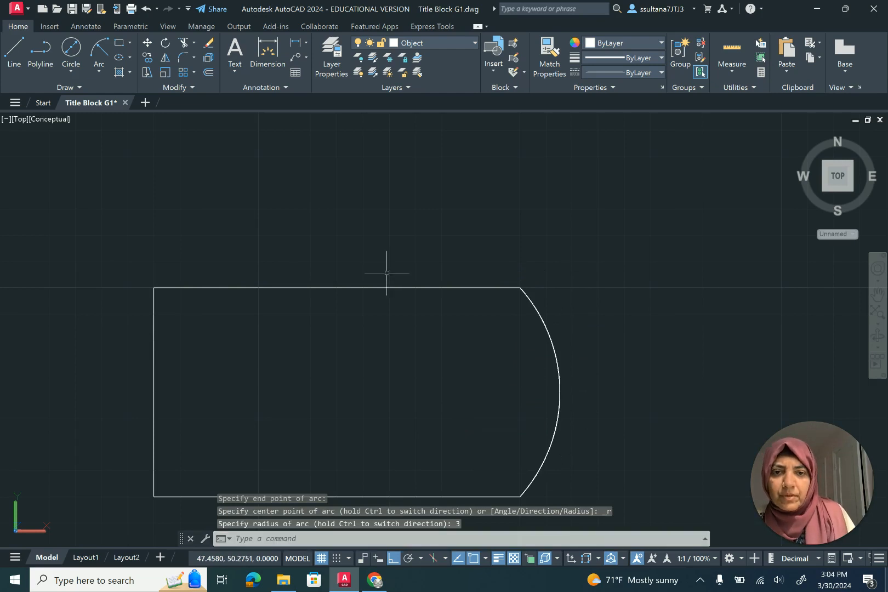
# Step: Offset the outline's left edge to the right three times in succession, each by a distance of 2
pyautogui.click(209, 71)
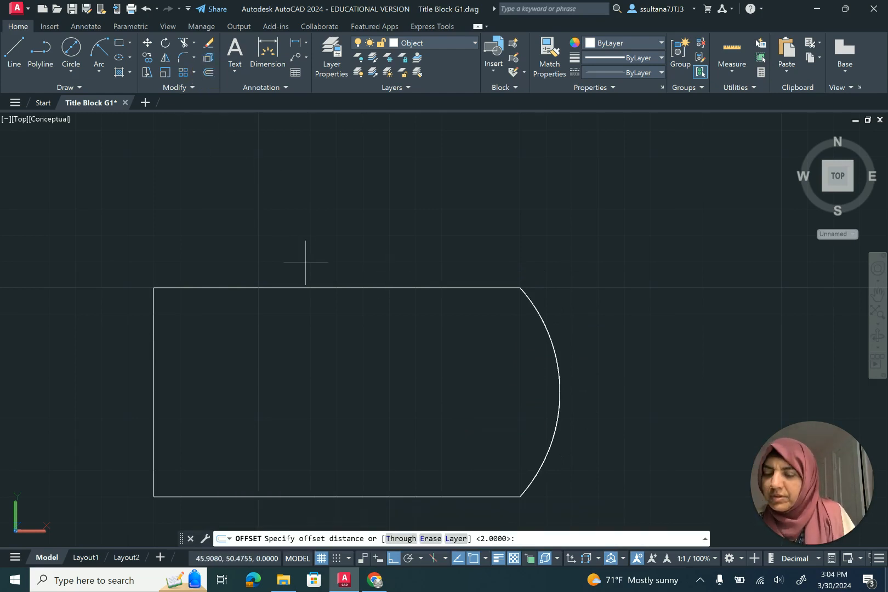
pyautogui.press('Return')
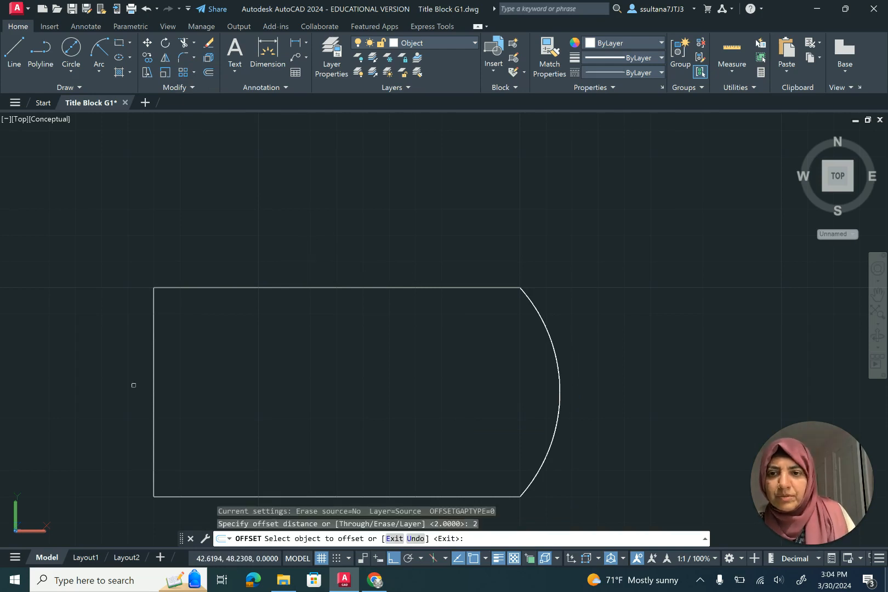
pyautogui.click(154, 393)
pyautogui.click(244, 389)
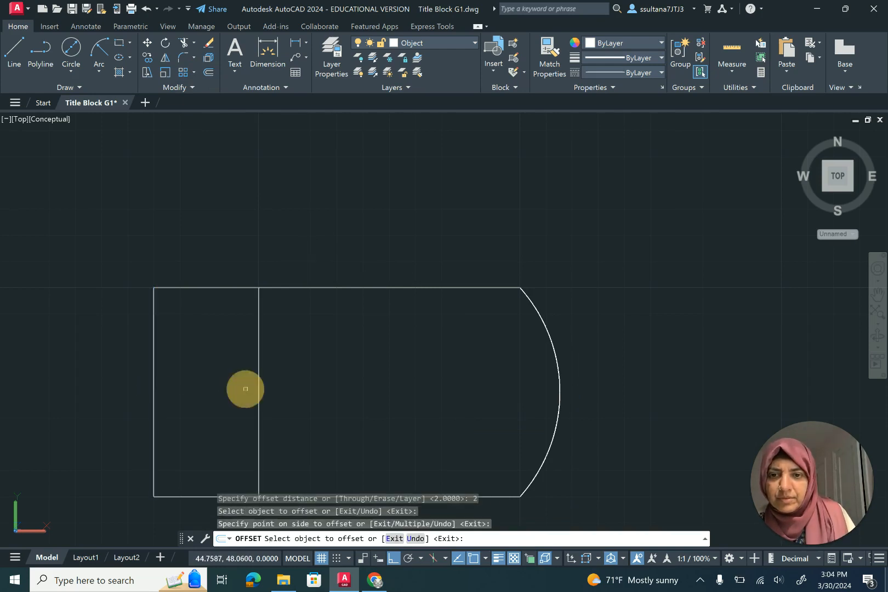
pyautogui.click(259, 394)
pyautogui.click(307, 391)
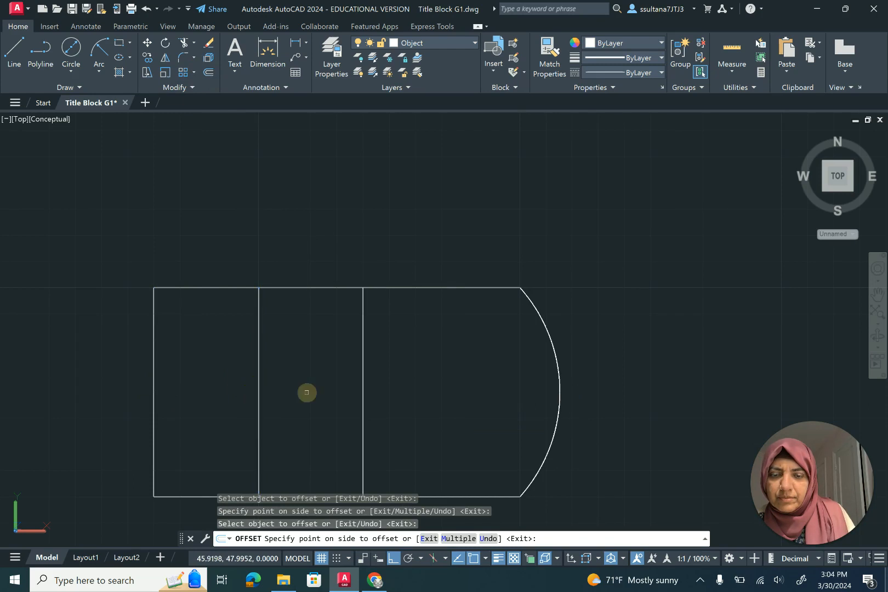
pyautogui.click(361, 402)
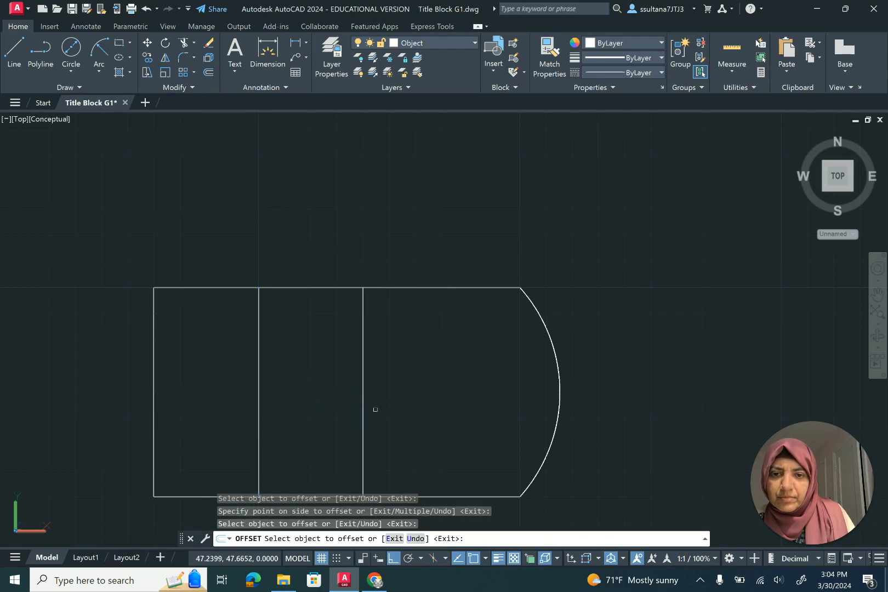
pyautogui.click(416, 411)
pyautogui.rightClick(460, 397)
pyautogui.click(473, 406)
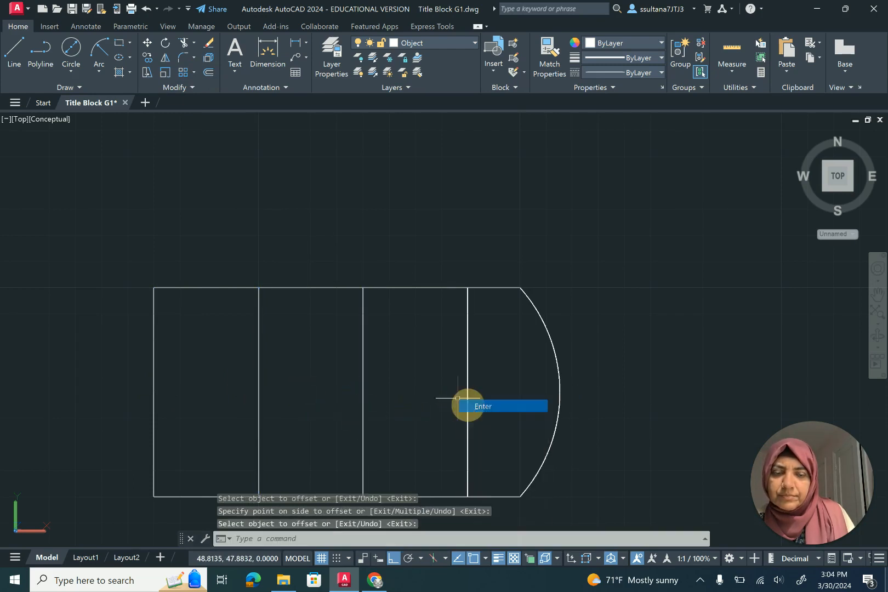
# Step: Draw a 2.5 diameter circle centered on the outline's bottom edge, 3.5 units from its lower-left corner
pyautogui.scroll(-2, 466, 351)
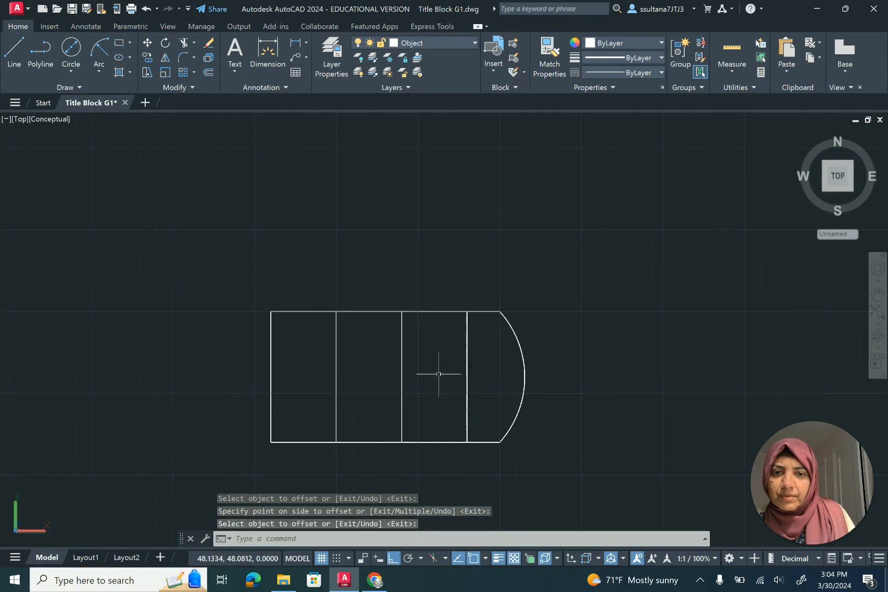
pyautogui.scroll(2, 438, 372)
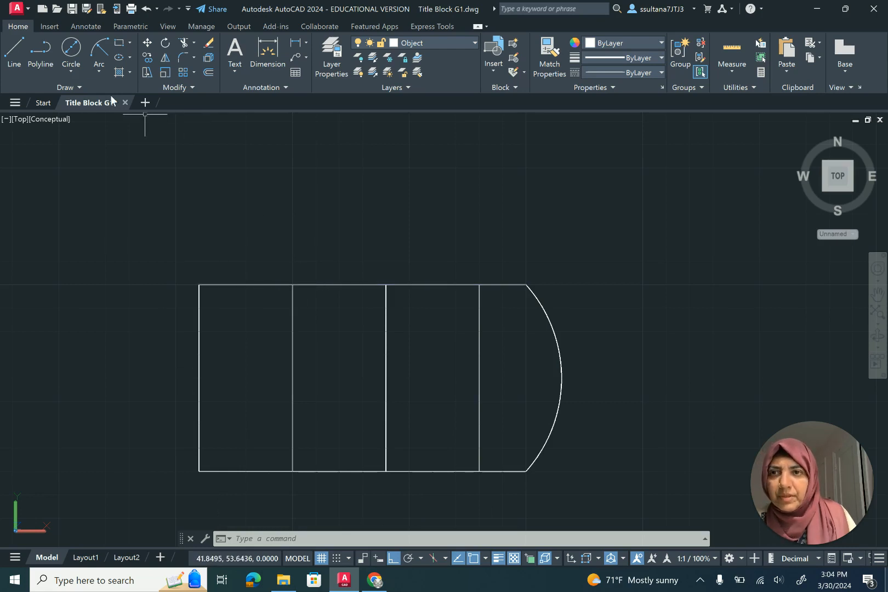
pyautogui.click(70, 71)
pyautogui.click(68, 118)
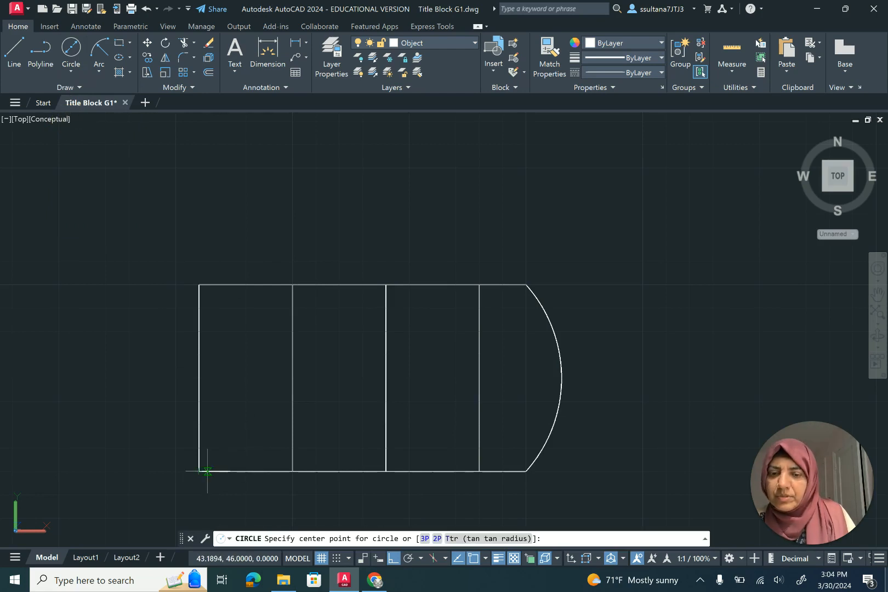
pyautogui.click(363, 470)
pyautogui.scroll(-4, 363, 470)
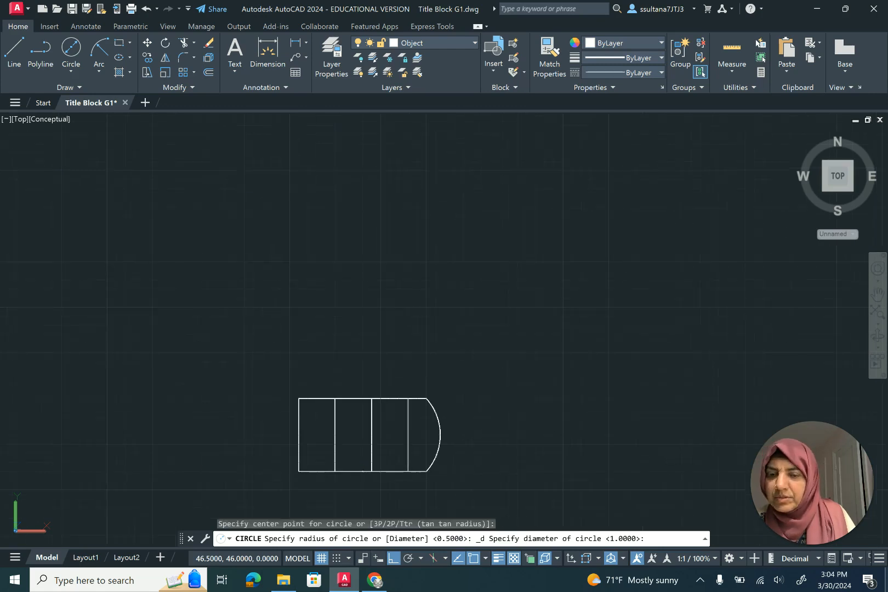
pyautogui.scroll(5, 381, 477)
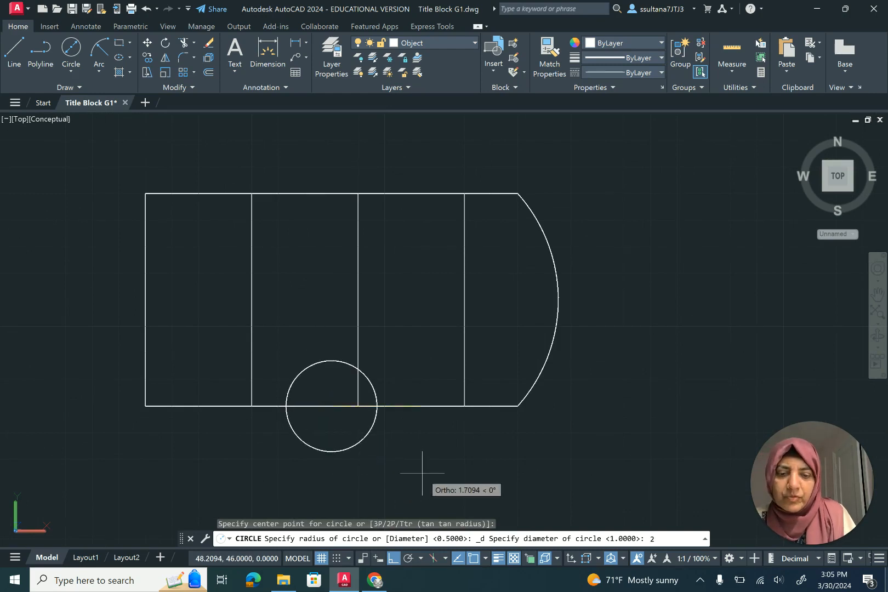
pyautogui.press('Return')
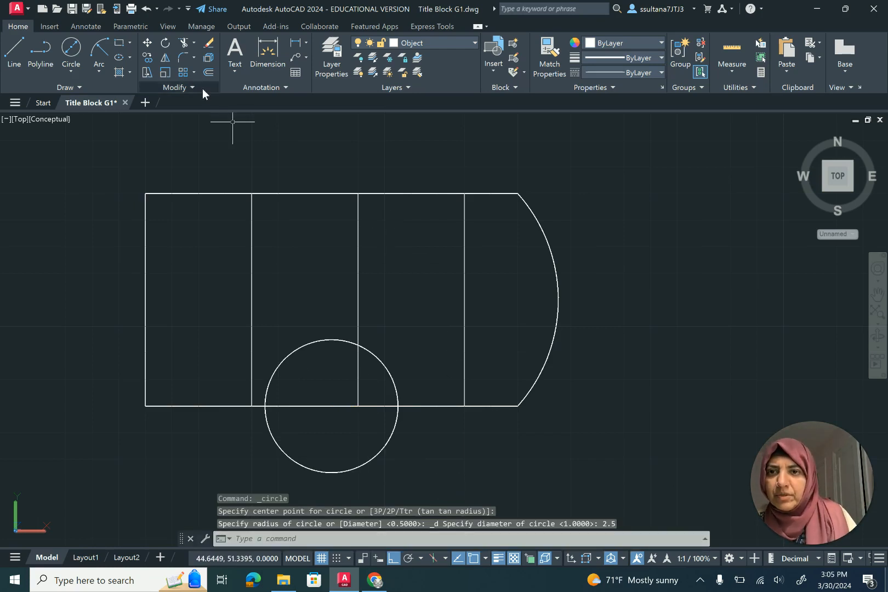
# Step: Draw a circle of diameter 1 centered on the top endpoint of the first inner vertical line
pyautogui.click(74, 45)
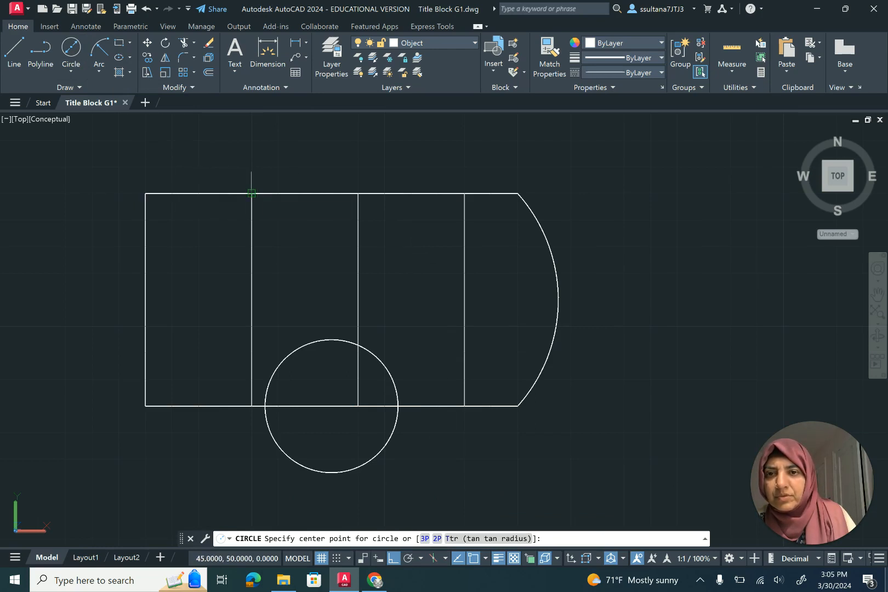
pyautogui.click(251, 193)
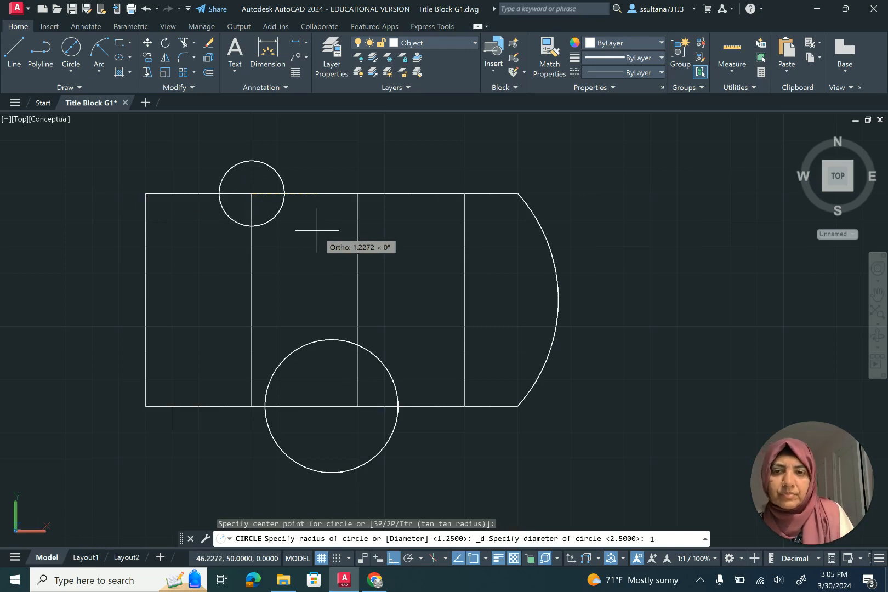
pyautogui.press('Return')
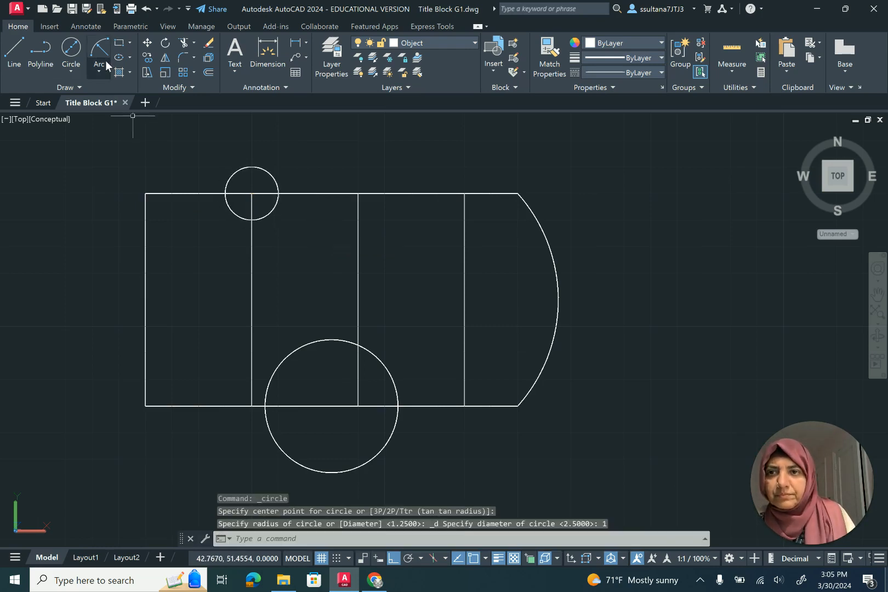
# Step: Draw a circle of diameter 1 centered on the midpoint of the outline's left edge
pyautogui.click(71, 49)
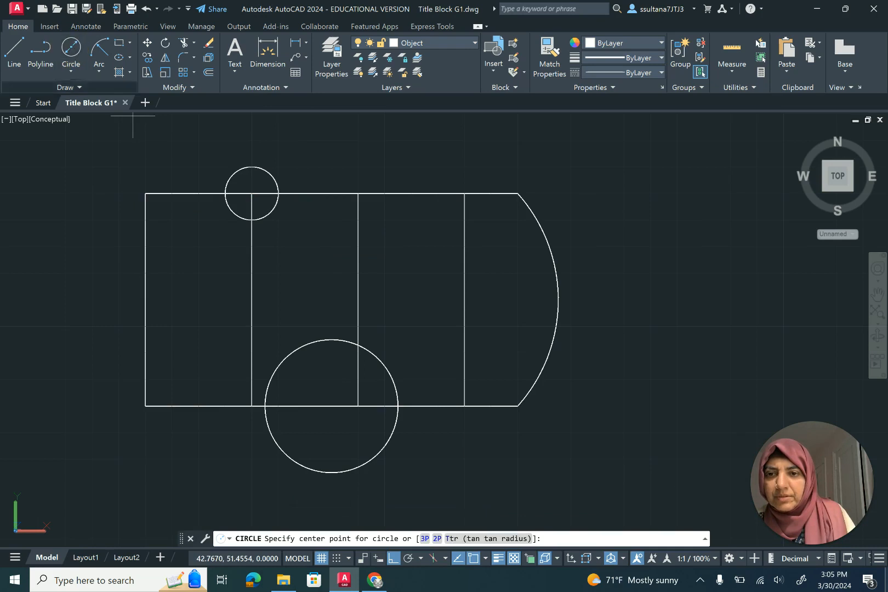
pyautogui.click(146, 299)
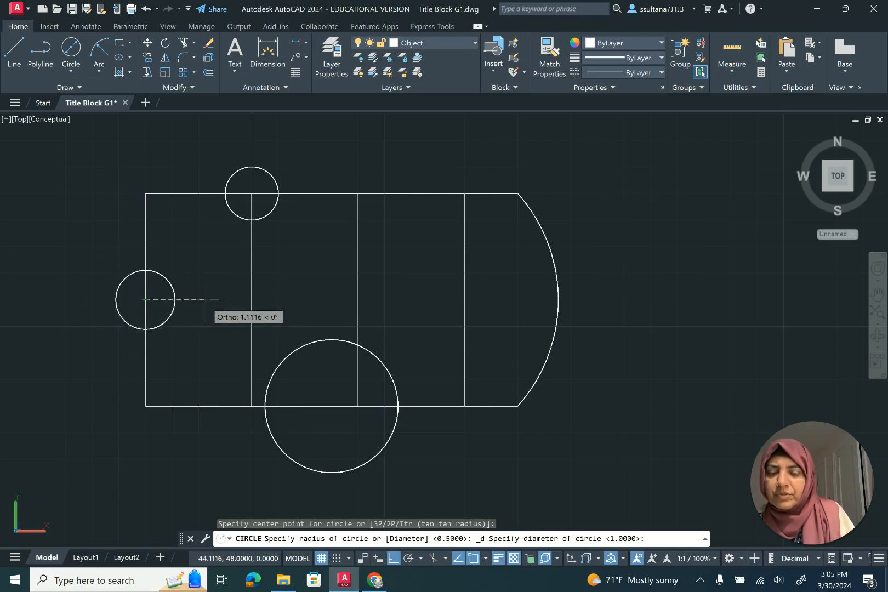
pyautogui.write('1')
pyautogui.press('Return')
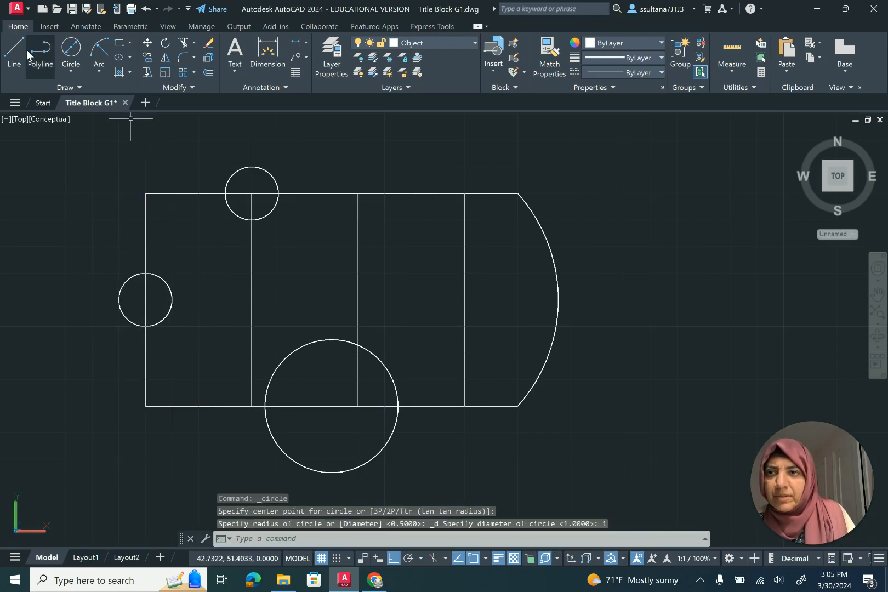
# Step: Move the circle on the outline's left edge 1 unit to the right, using its center as the base point
pyautogui.click(147, 42)
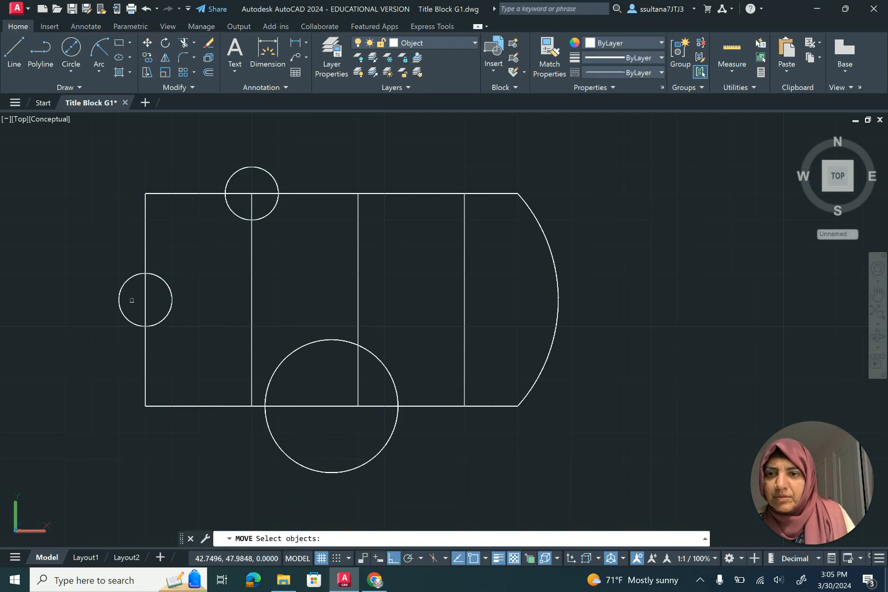
pyautogui.click(127, 281)
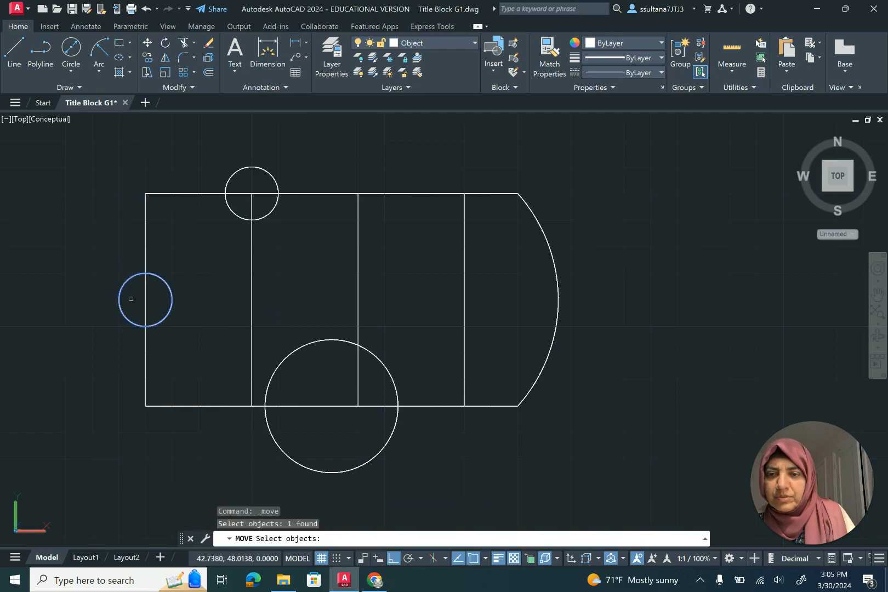
pyautogui.press('Return')
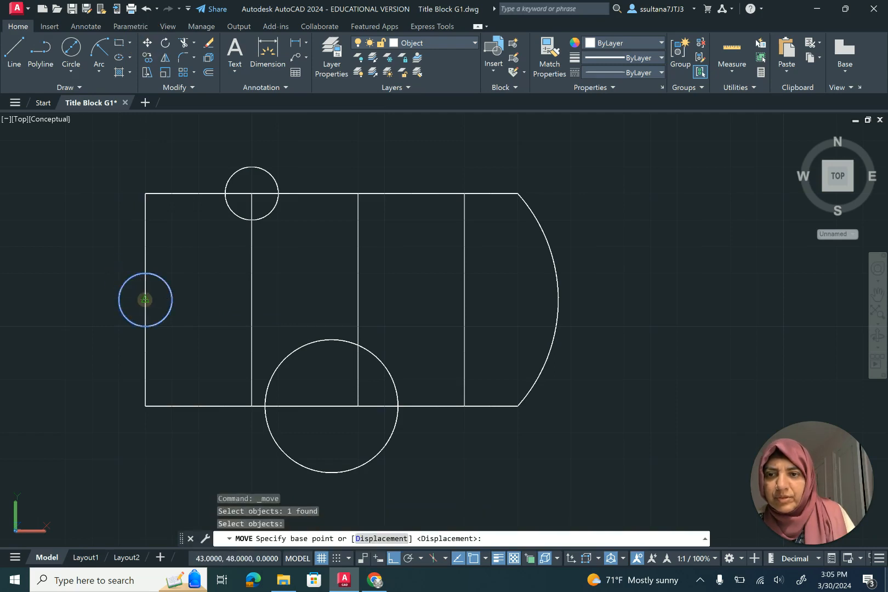
pyautogui.click(144, 300)
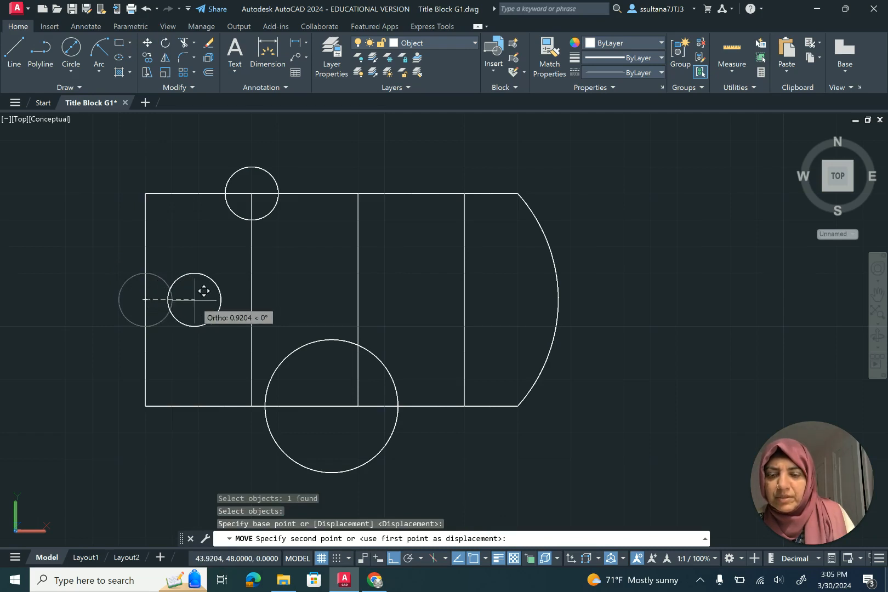
pyautogui.write('1')
pyautogui.press('Return')
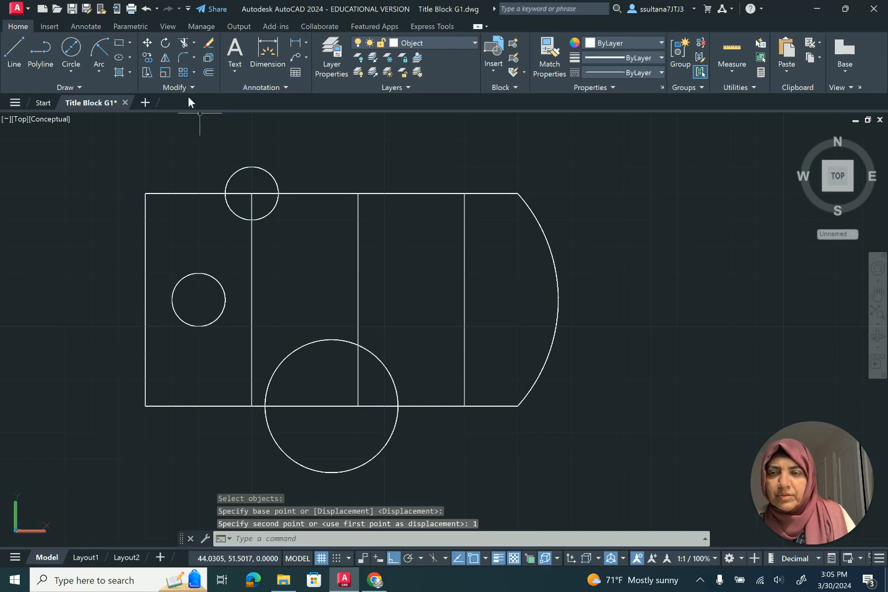
# Step: Draw a horizontal line from the left edge's midpoint to beyond the right-hand arc and assign it to the Center layer
pyautogui.click(17, 51)
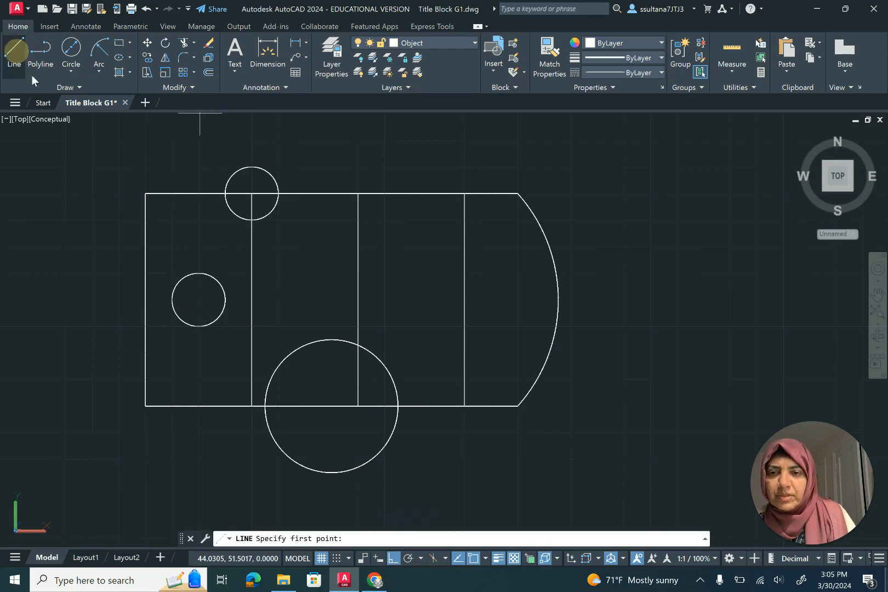
pyautogui.click(145, 299)
pyautogui.click(645, 299)
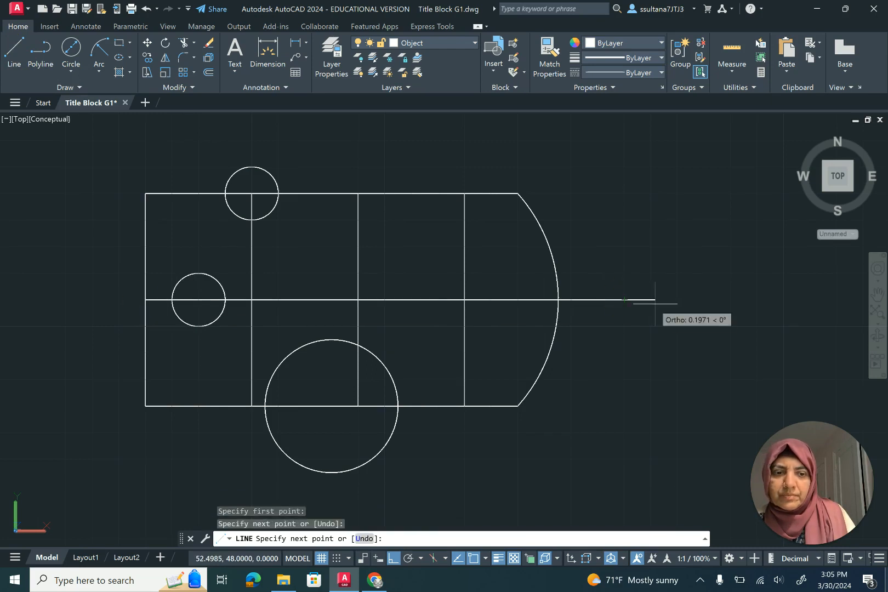
pyautogui.press('Return')
pyautogui.click(603, 299)
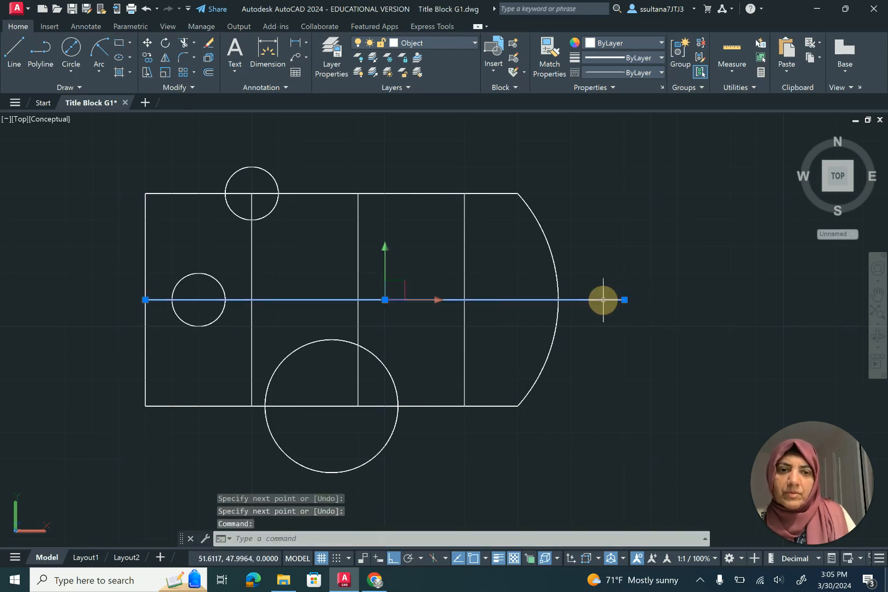
pyautogui.click(442, 42)
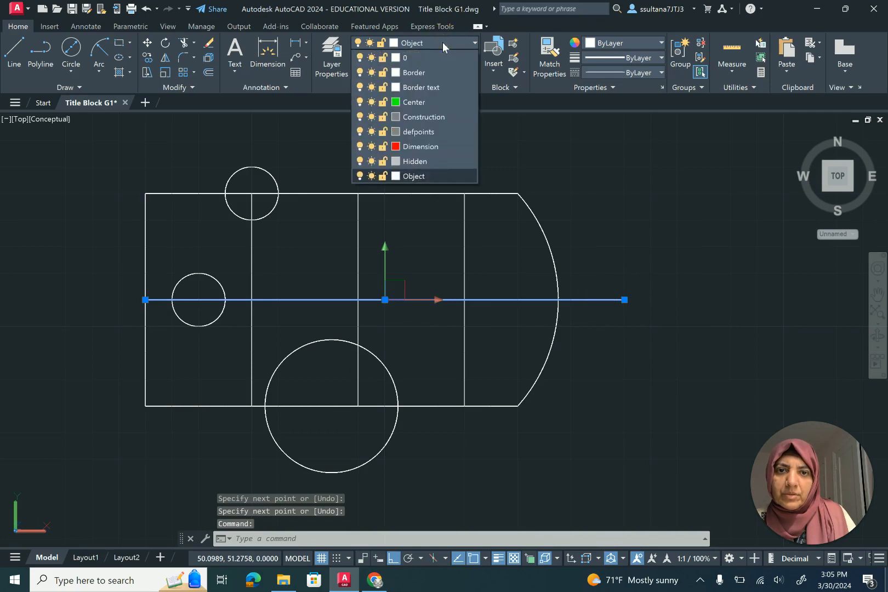
pyautogui.click(432, 102)
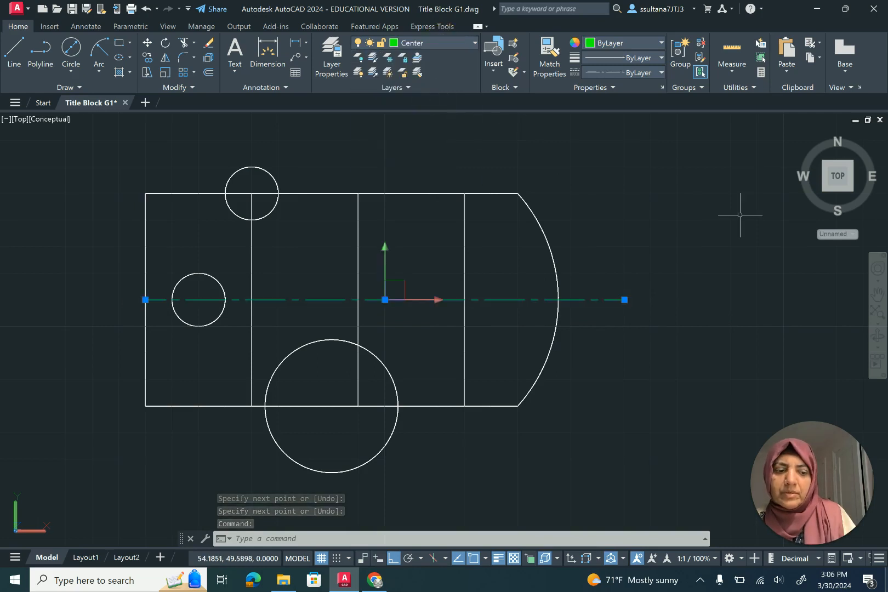
pyautogui.press('Escape')
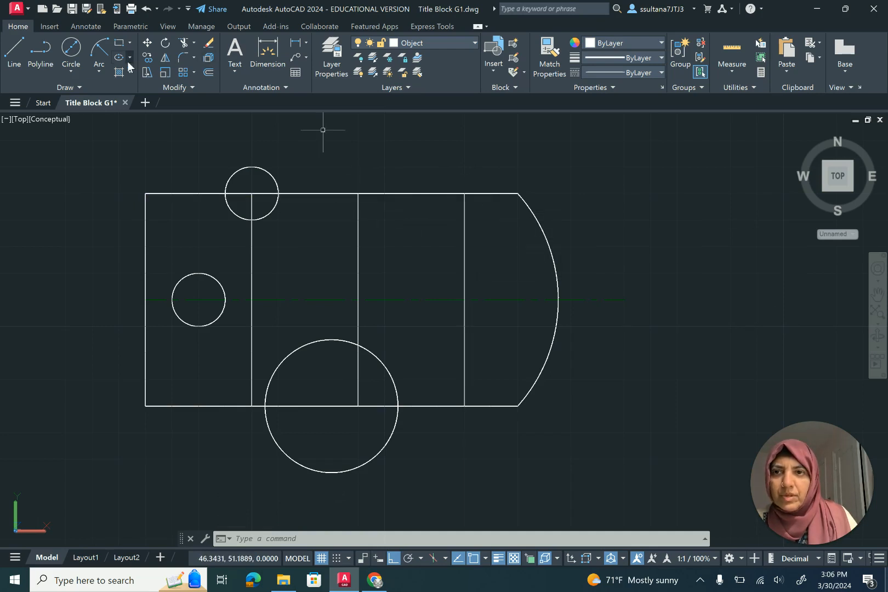
# Step: Draw an upward-bulging Start, End, Radius arc of radius 1.1354 from the third inner line's top endpoint to the second's
pyautogui.click(104, 51)
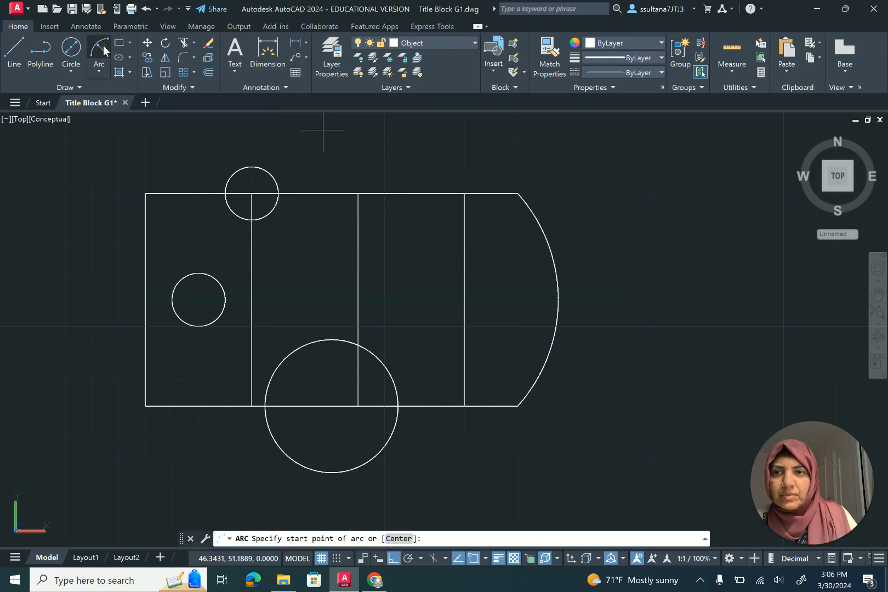
pyautogui.click(464, 193)
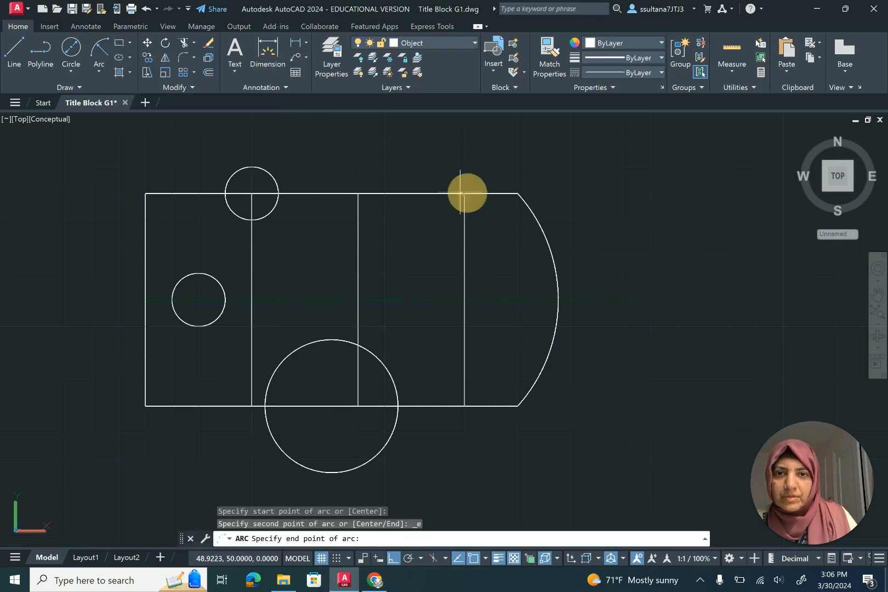
pyautogui.click(358, 194)
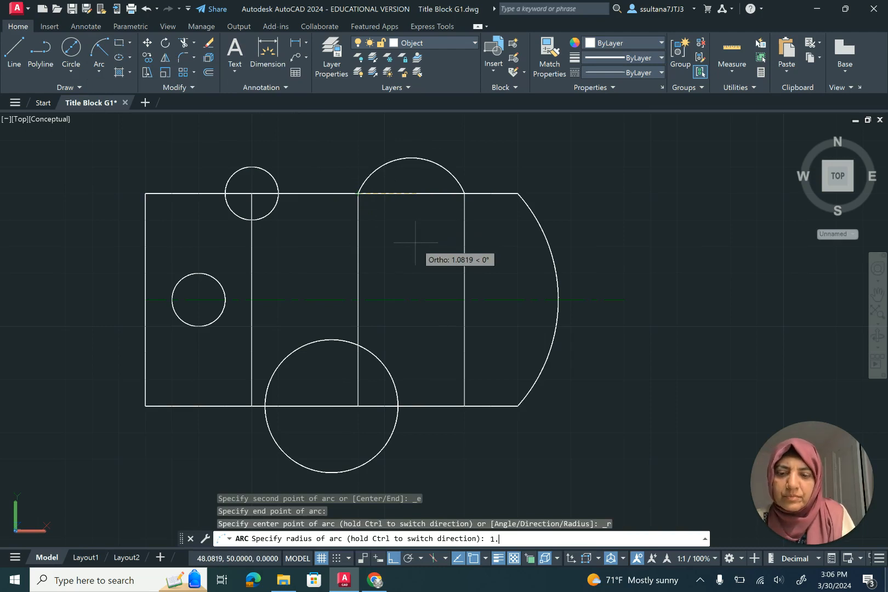
pyautogui.write('1.1354')
pyautogui.press('Return')
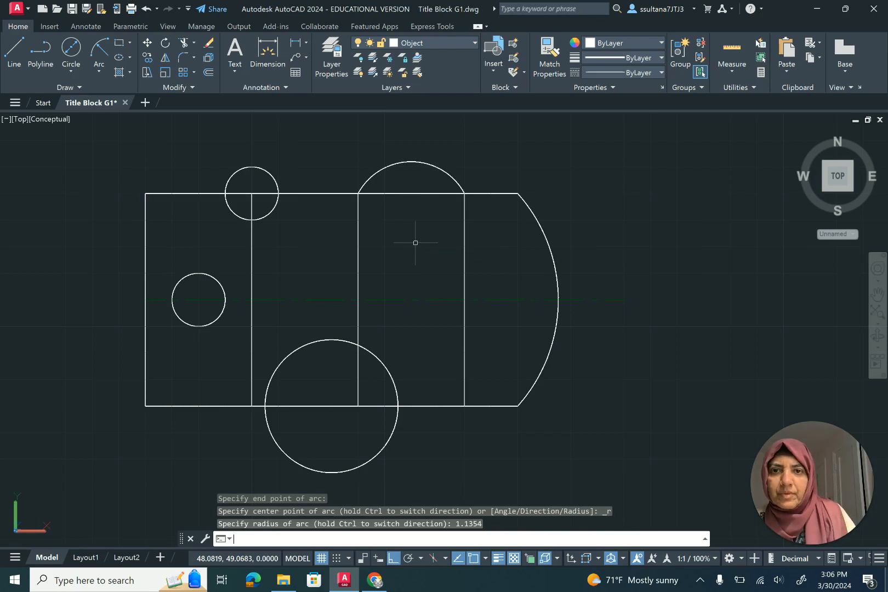
# Step: Draw a downward-bulging Start, End, Radius arc of radius 1.1354 from the second inner line's top endpoint to the third's
pyautogui.click(99, 50)
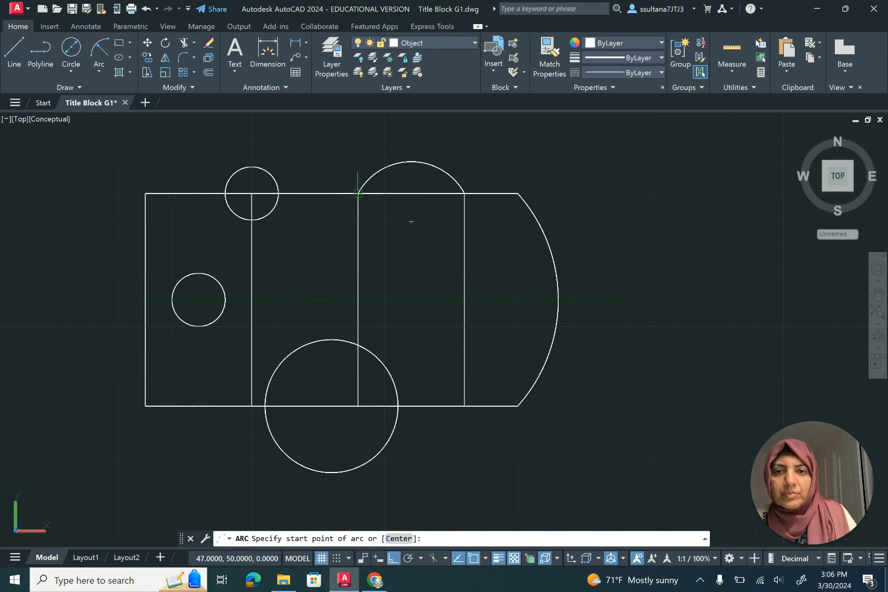
pyautogui.click(358, 193)
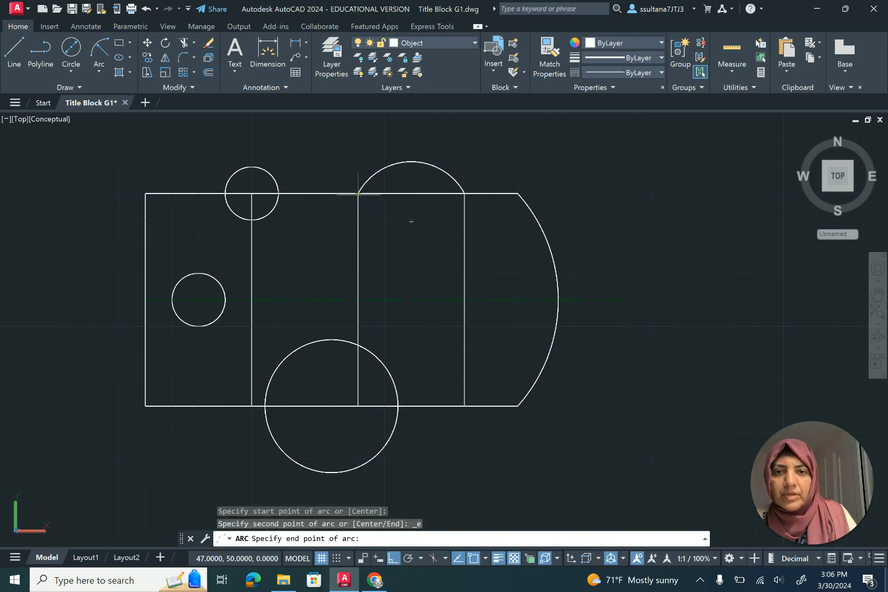
pyautogui.click(465, 193)
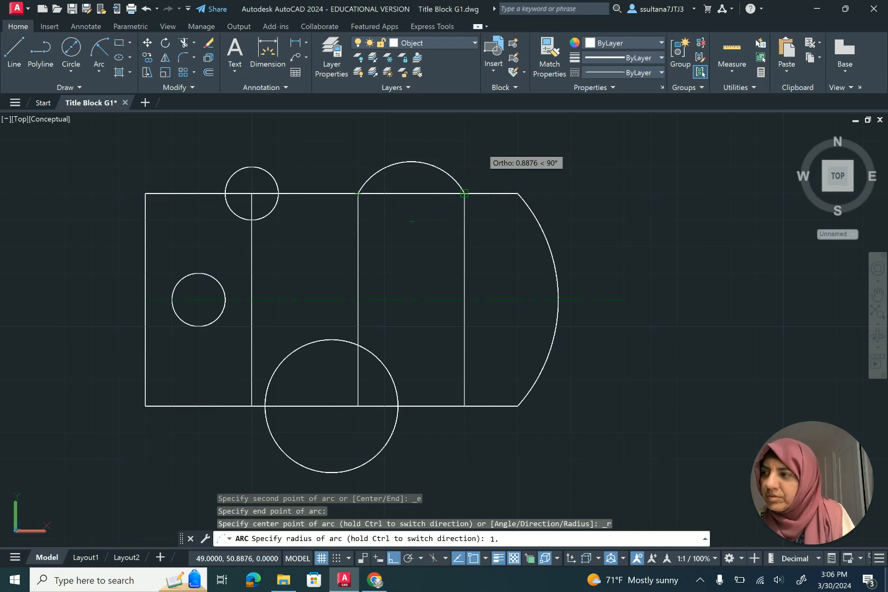
pyautogui.write('1.1354')
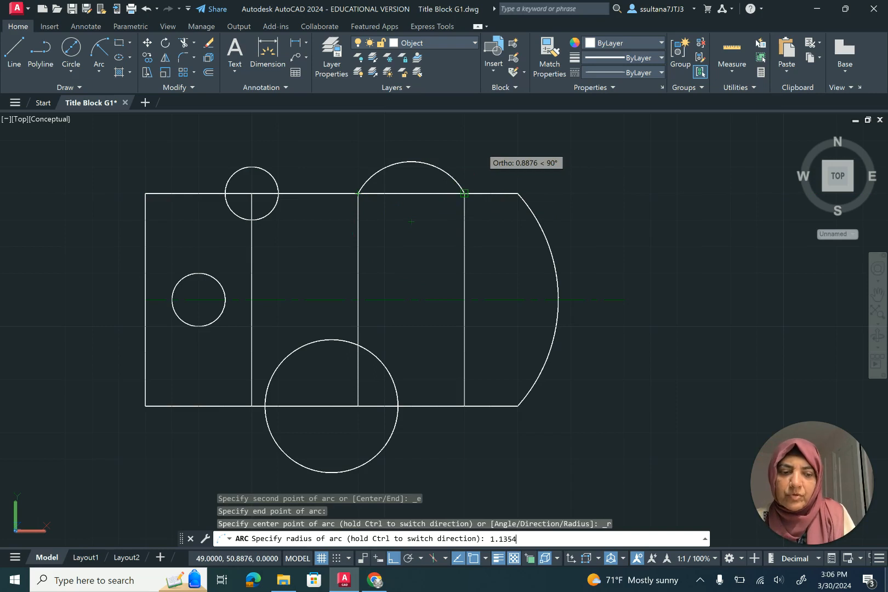
pyautogui.press('Return')
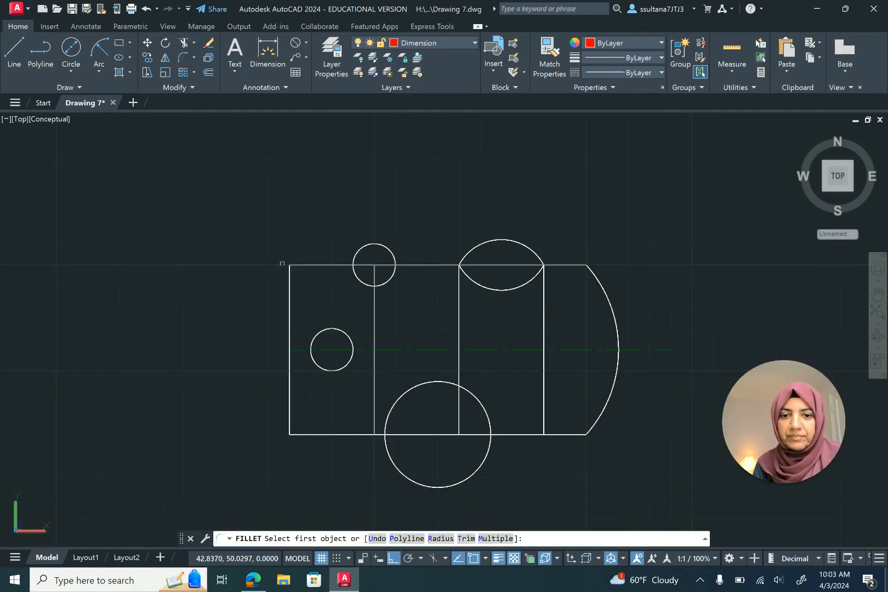
# Step: Fillet the outline's upper-left and lower-left corners with radius 0.5, using the Multiple option
pyautogui.click(441, 538)
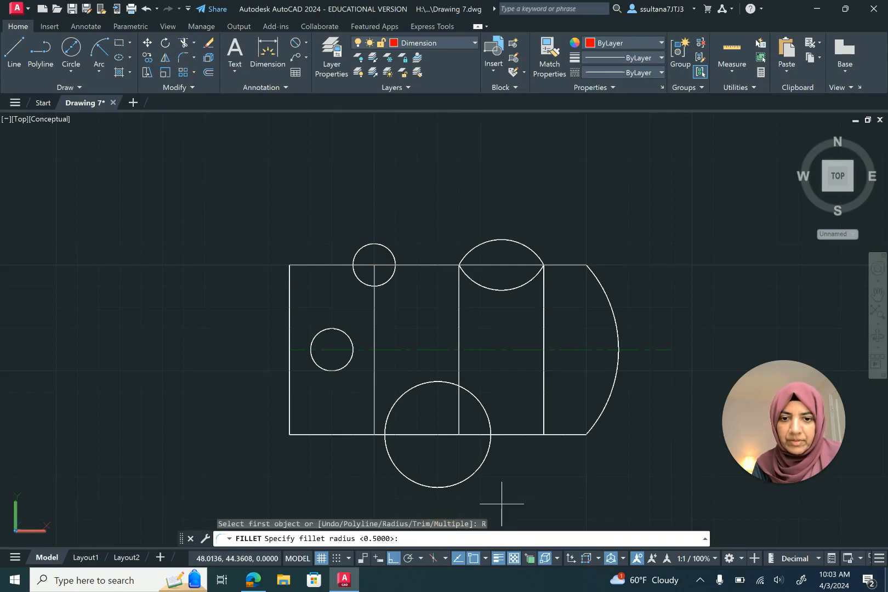
pyautogui.press('Return')
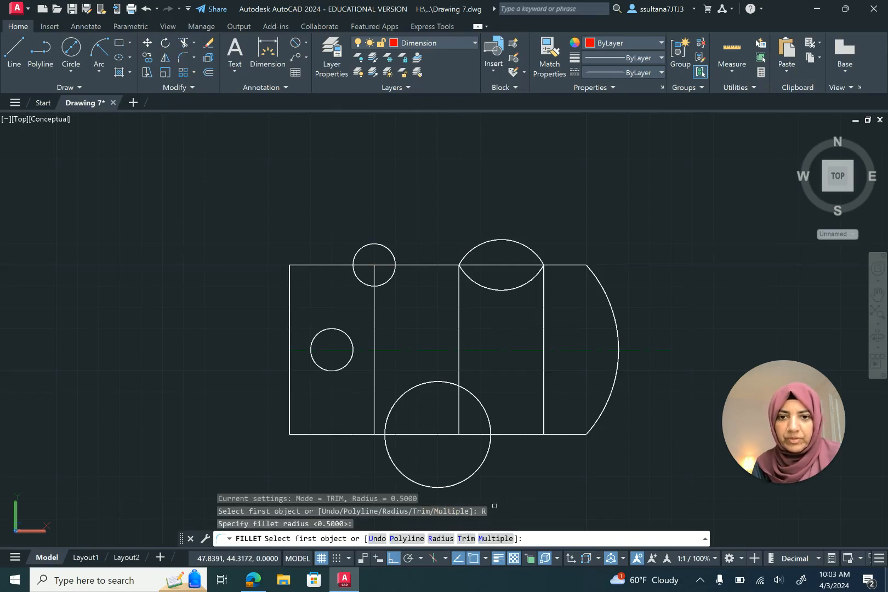
pyautogui.click(496, 539)
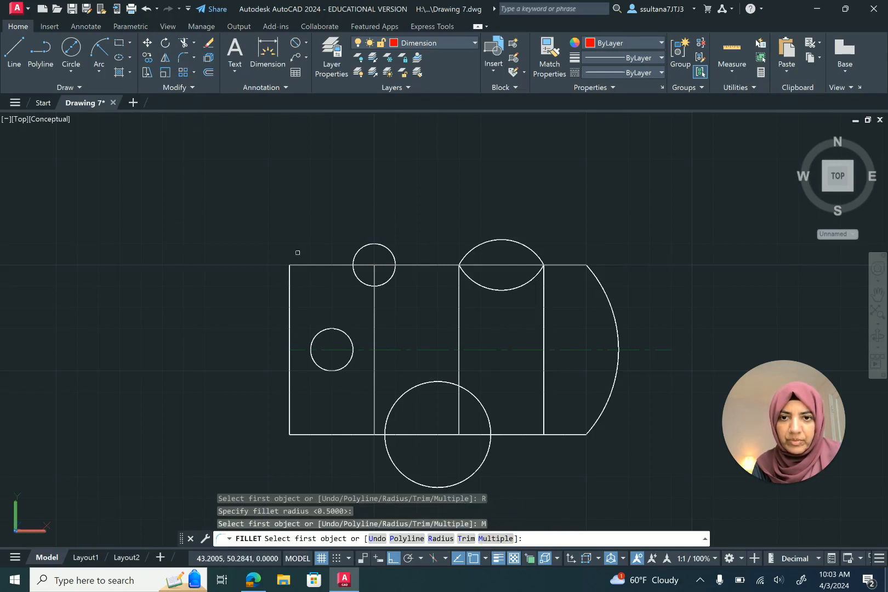
pyautogui.click(295, 266)
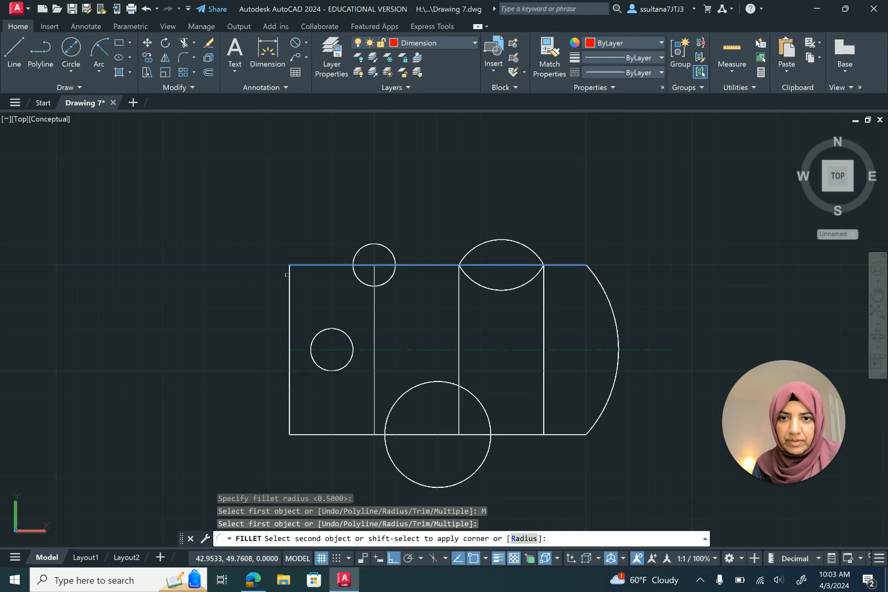
pyautogui.click(291, 281)
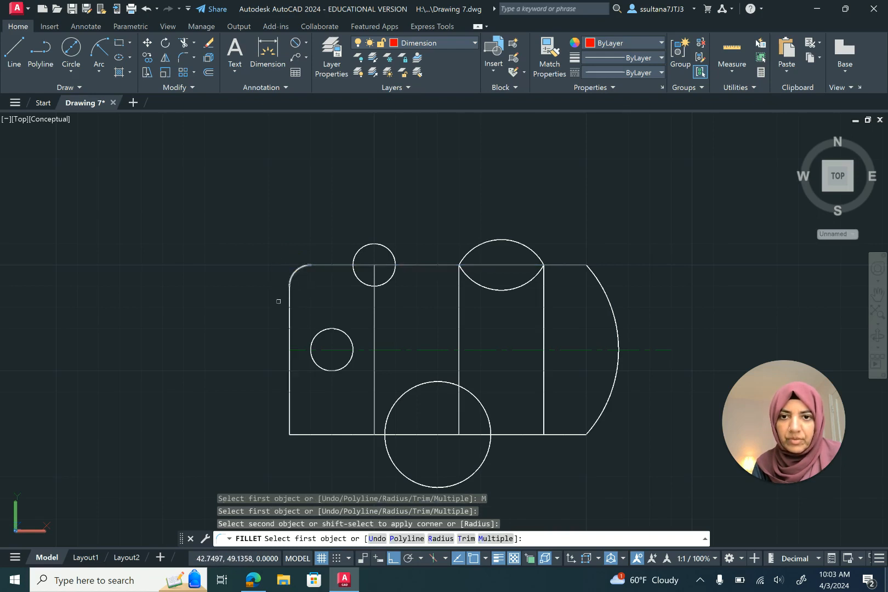
pyautogui.click(289, 422)
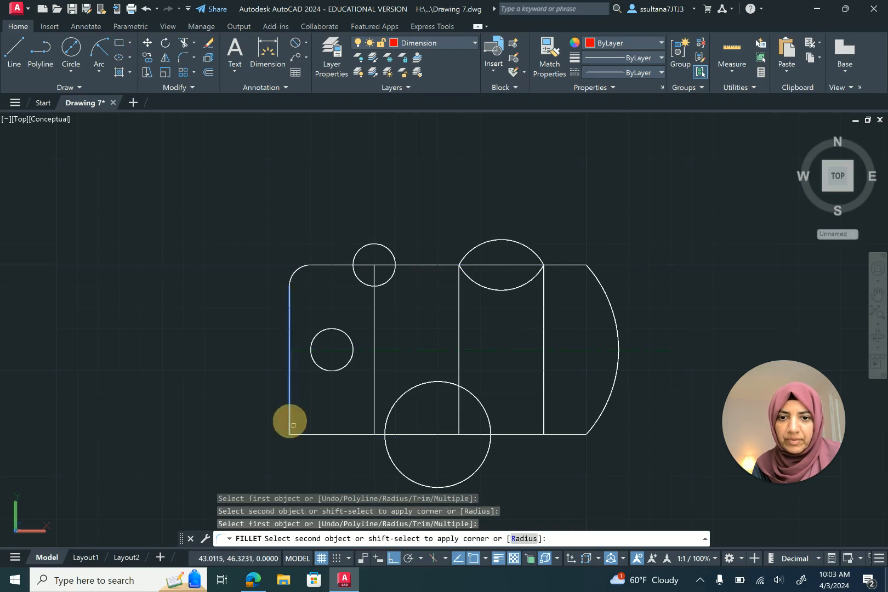
pyautogui.click(308, 436)
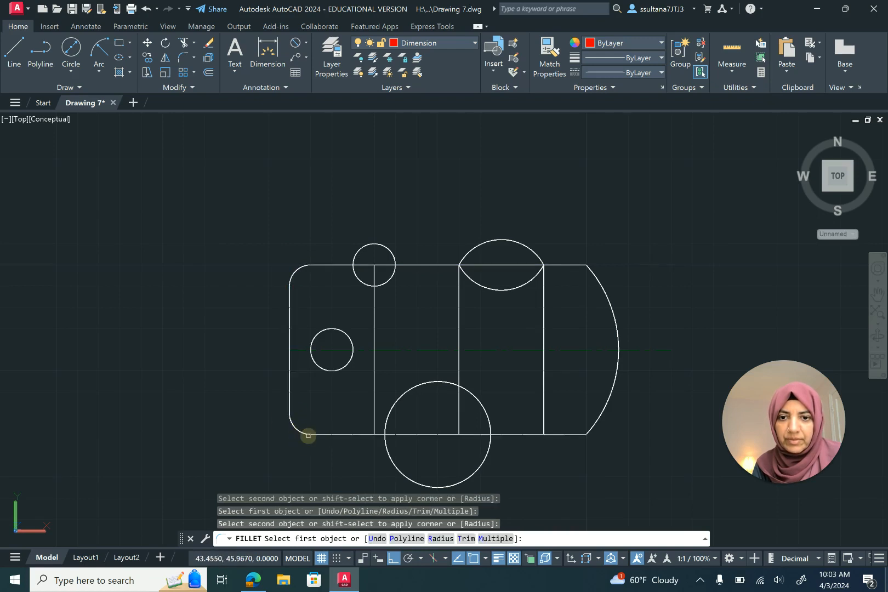
pyautogui.rightClick(263, 406)
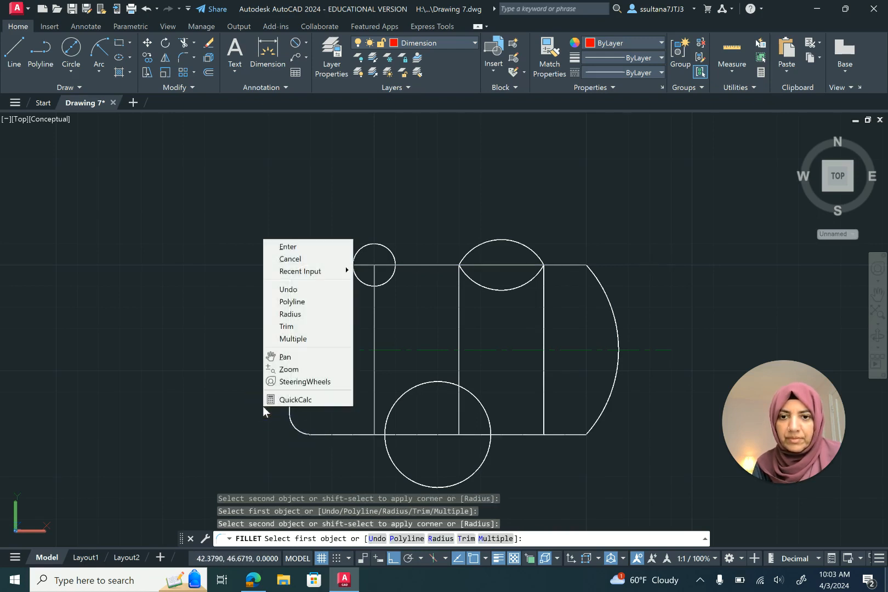
pyautogui.click(323, 249)
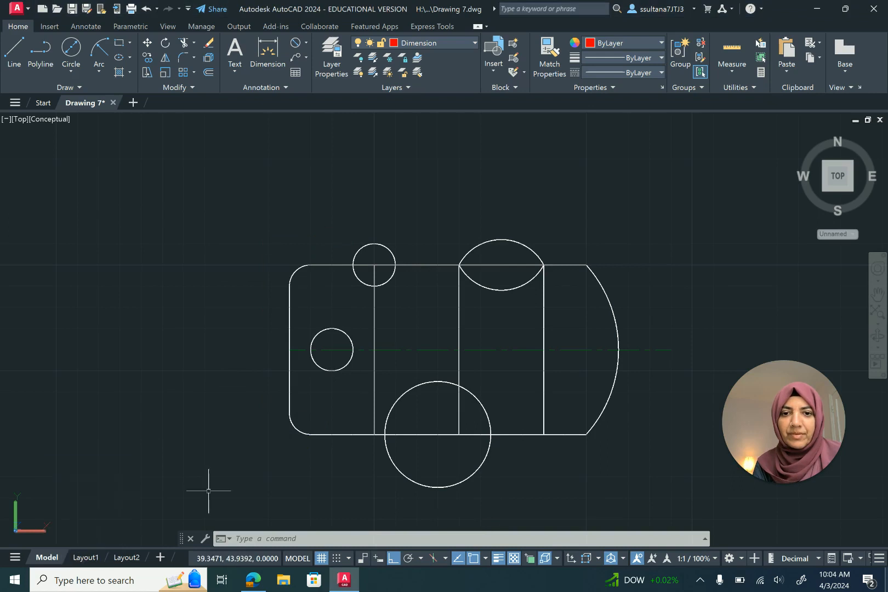
# Step: Switch to Layout1 and add a vertical linear dimension for the outline's height, placed outside its left edge
pyautogui.click(85, 557)
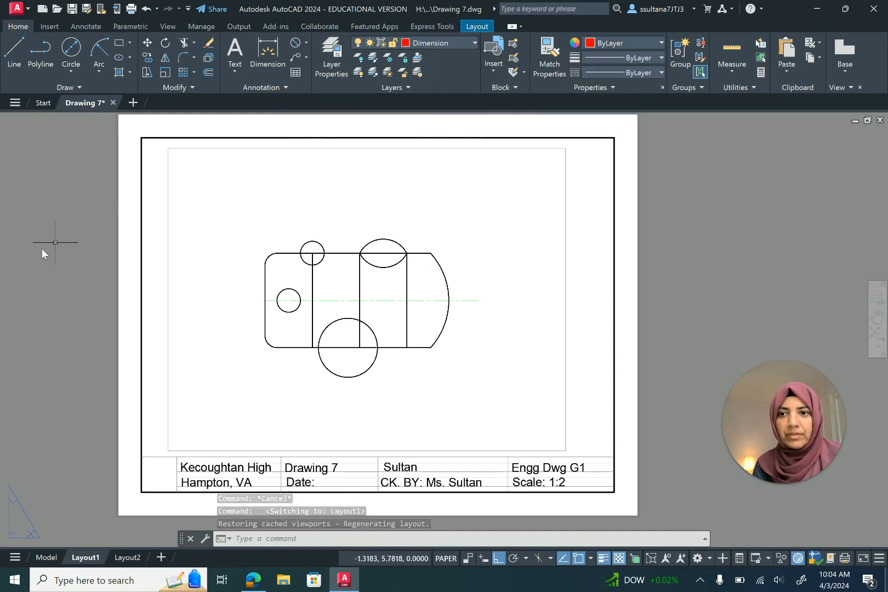
pyautogui.click(306, 43)
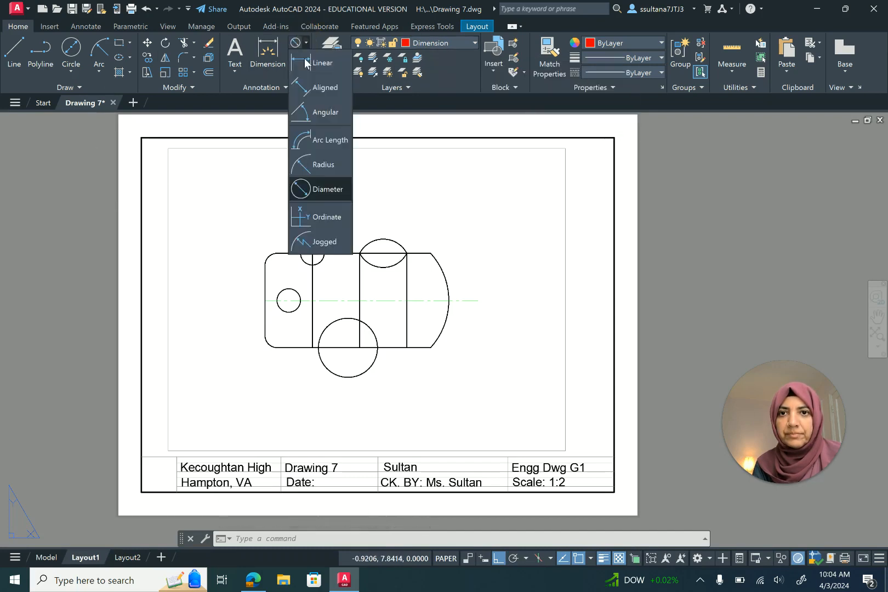
pyautogui.click(303, 72)
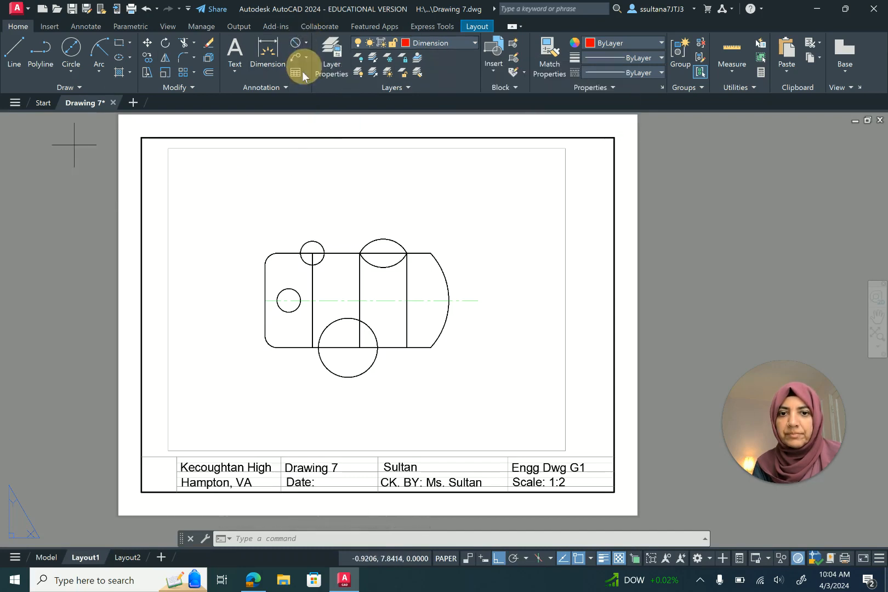
pyautogui.click(284, 254)
pyautogui.click(279, 347)
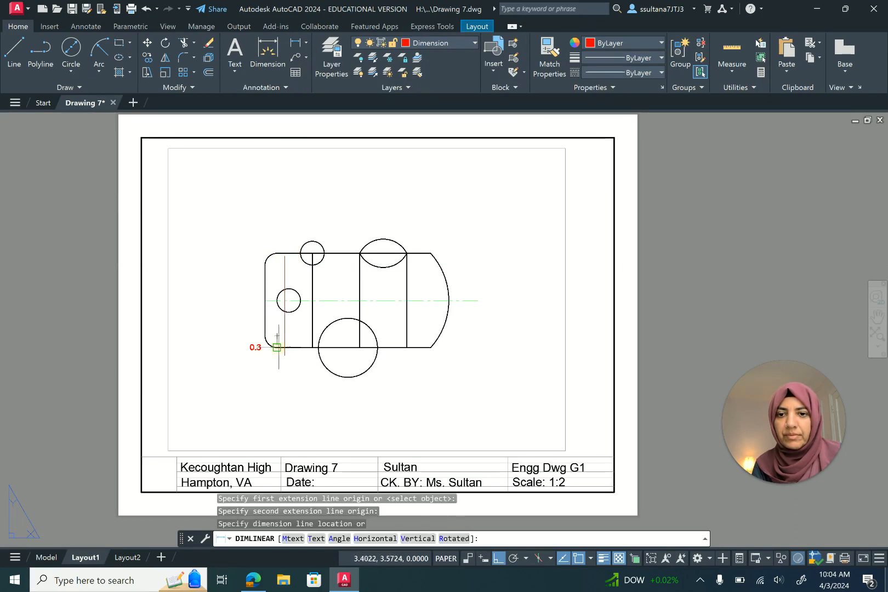
pyautogui.click(247, 317)
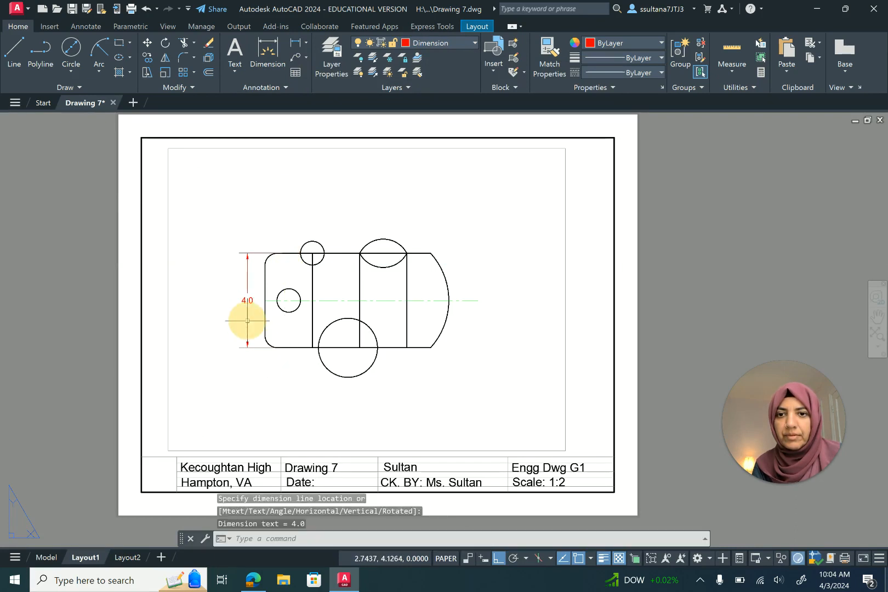
# Step: Add a horizontal linear dimension from the outline's left edge to the large bottom circle's center, placed below the part
pyautogui.rightClick(294, 202)
pyautogui.click(301, 204)
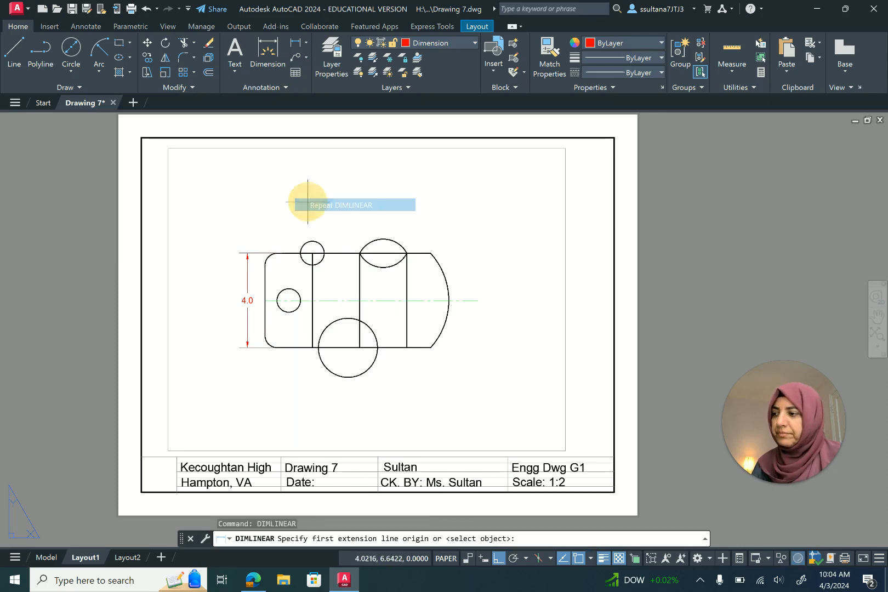
pyautogui.click(348, 347)
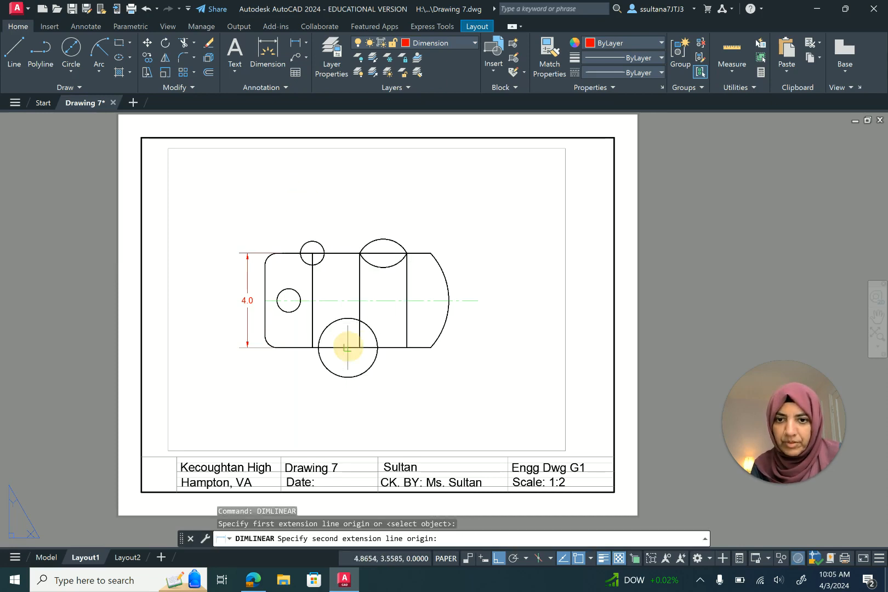
pyautogui.click(265, 337)
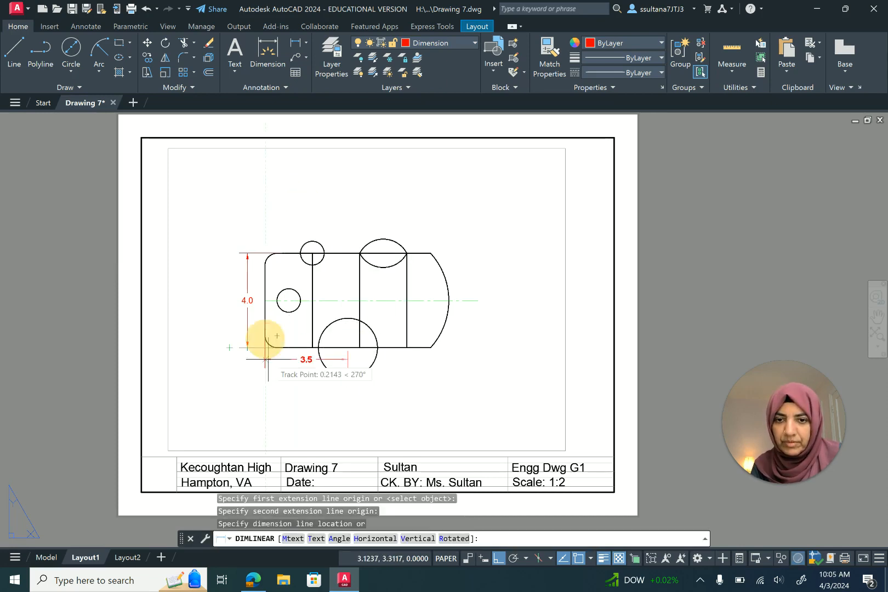
pyautogui.click(275, 391)
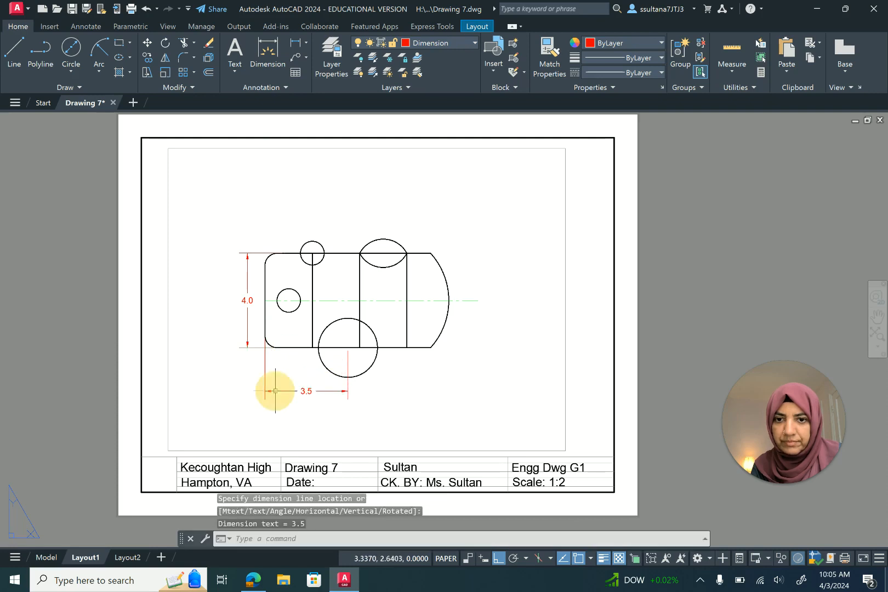
# Step: Dimension the horizontal distance from the outline's left edge to the third inner line, placed below the large circle's location dimension
pyautogui.click(296, 42)
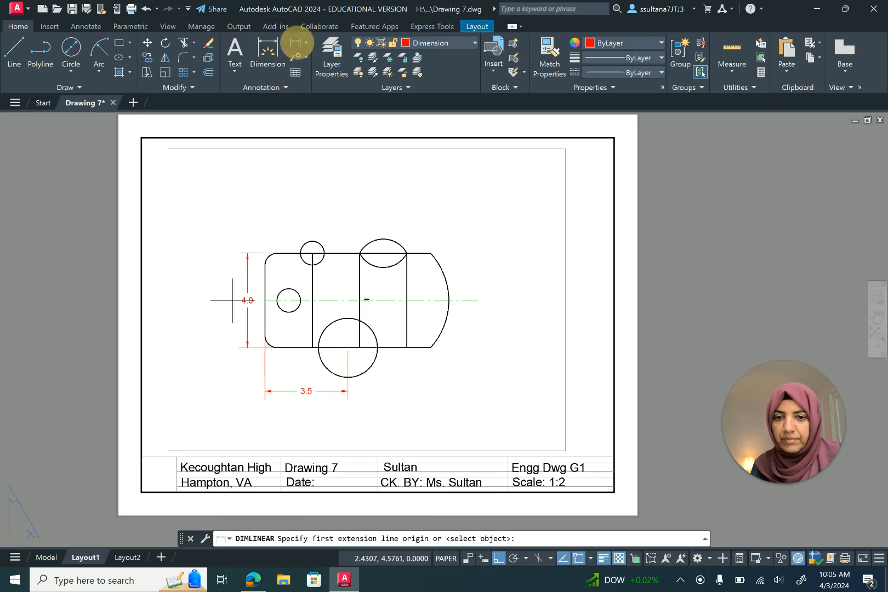
pyautogui.click(265, 335)
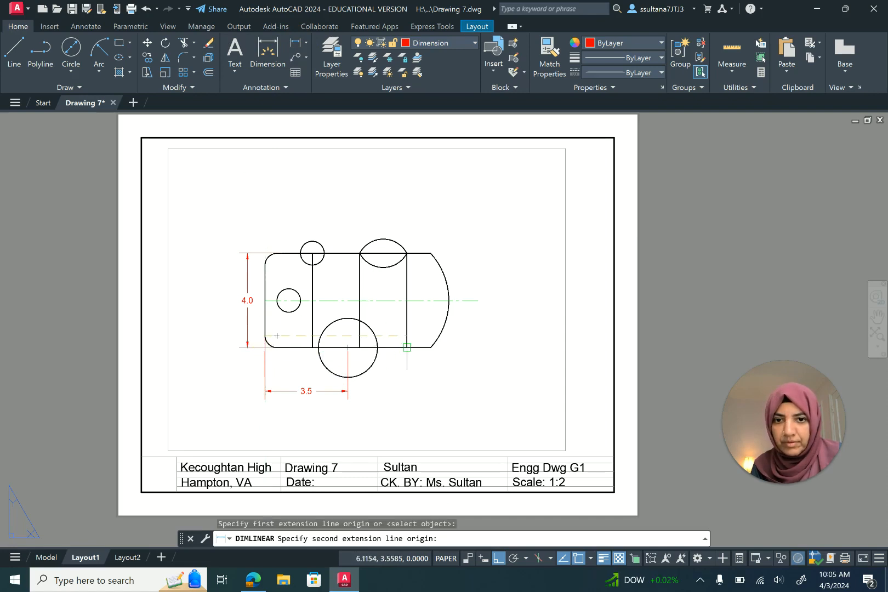
pyautogui.click(406, 336)
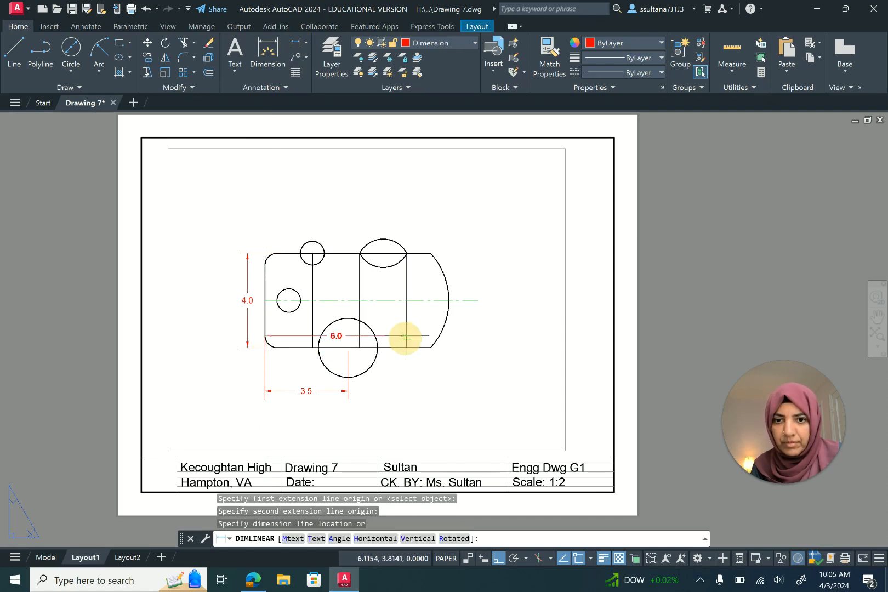
pyautogui.click(388, 406)
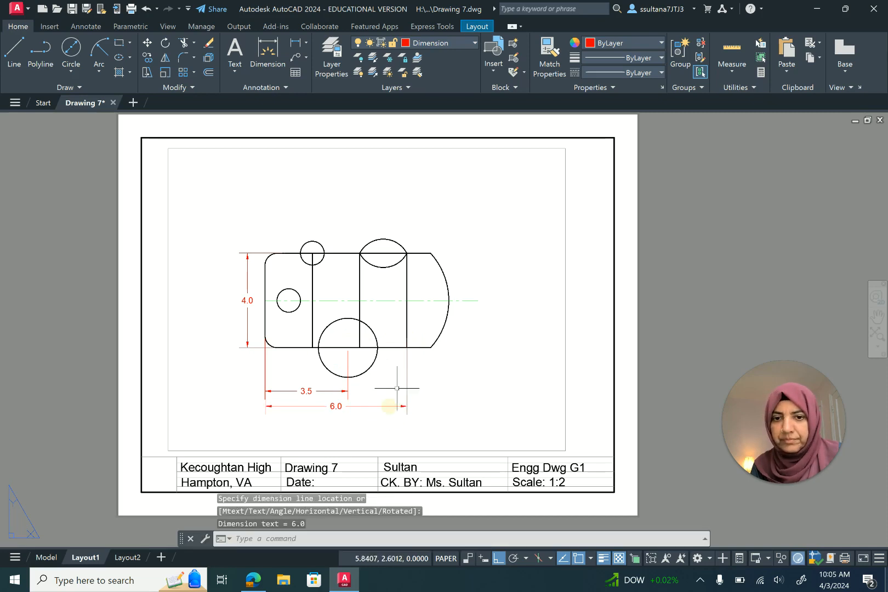
# Step: Dimension the horizontal distance from the third inner line's bottom endpoint to the outline's lower-right corner, placed below the part
pyautogui.click(295, 42)
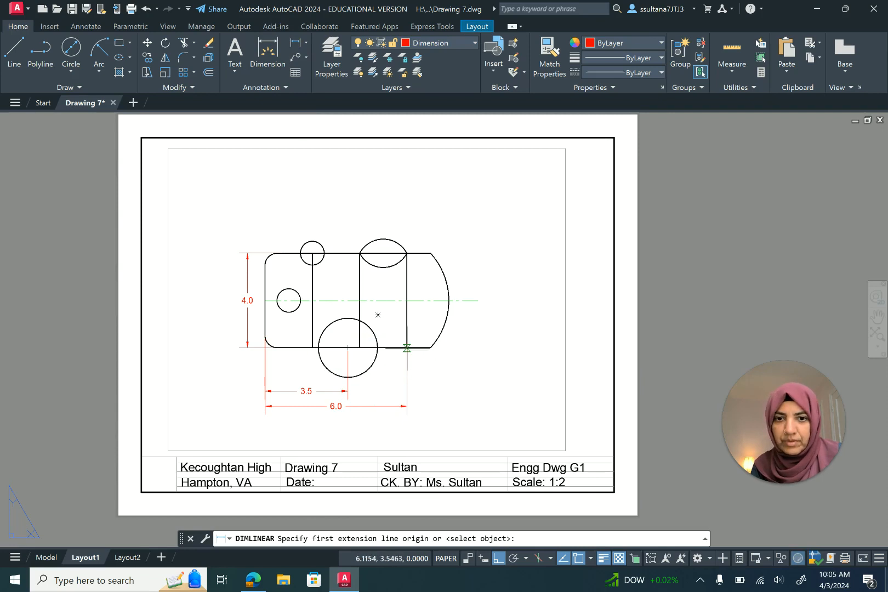
pyautogui.click(407, 347)
pyautogui.click(430, 348)
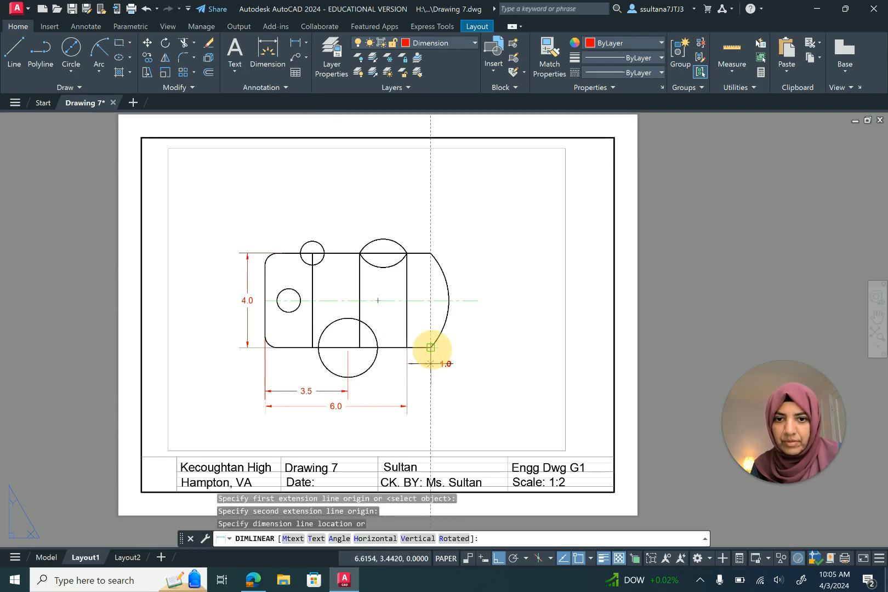
pyautogui.click(420, 390)
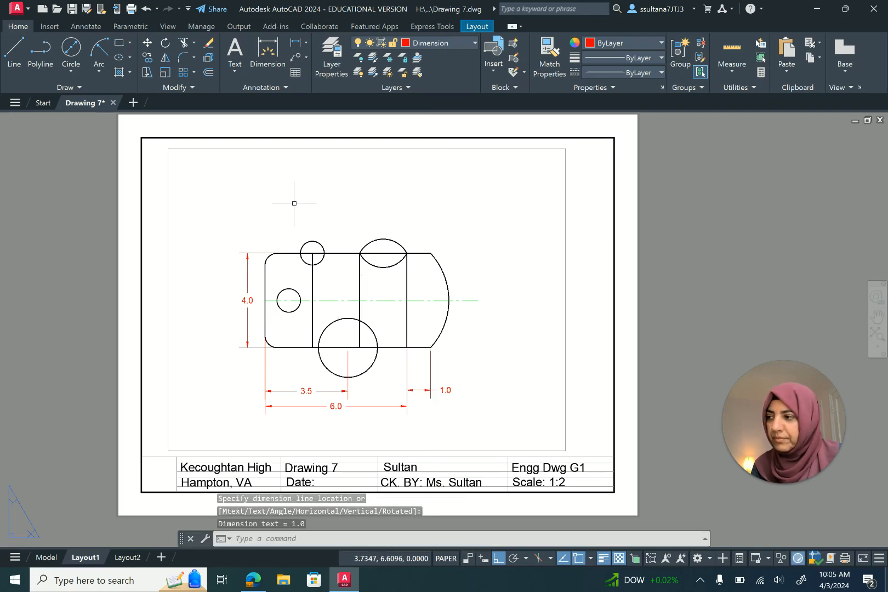
# Step: Dimension the horizontal distance from the outline's left edge to the first inner line, placed above the part
pyautogui.click(295, 43)
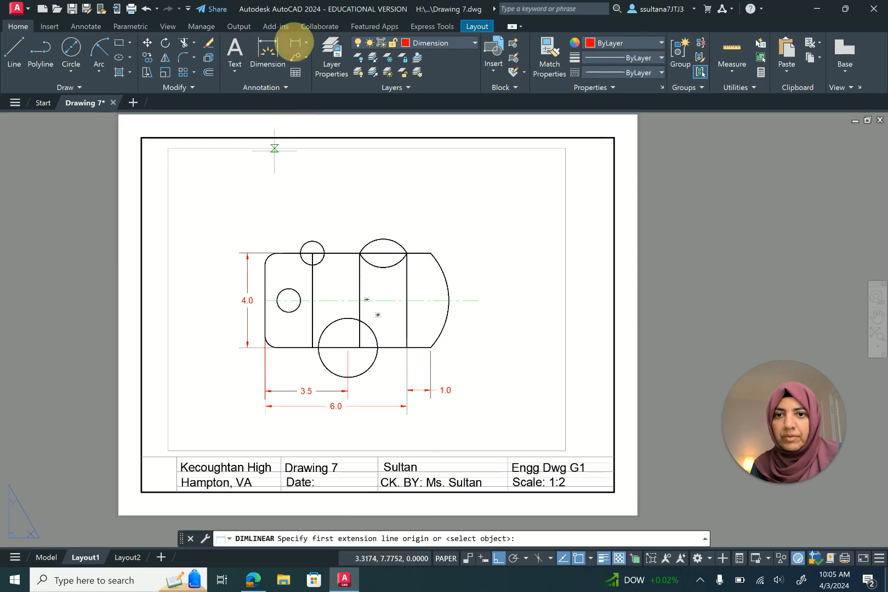
pyautogui.click(265, 266)
pyautogui.click(312, 265)
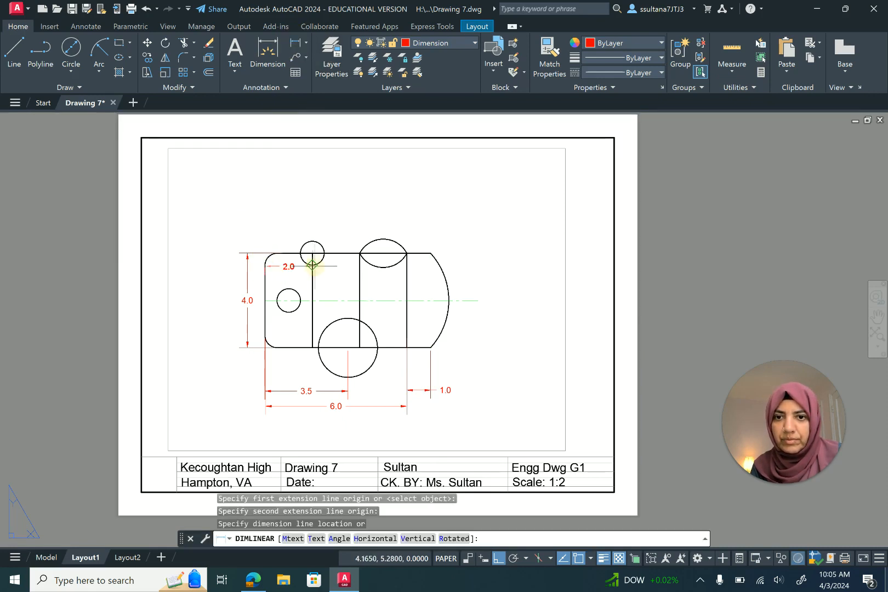
pyautogui.click(312, 232)
# Step: Dimension the horizontal distance between the first and second inner lines' top endpoints, aligned with the neighbouring dimension above the part
pyautogui.rightClick(341, 206)
pyautogui.click(373, 212)
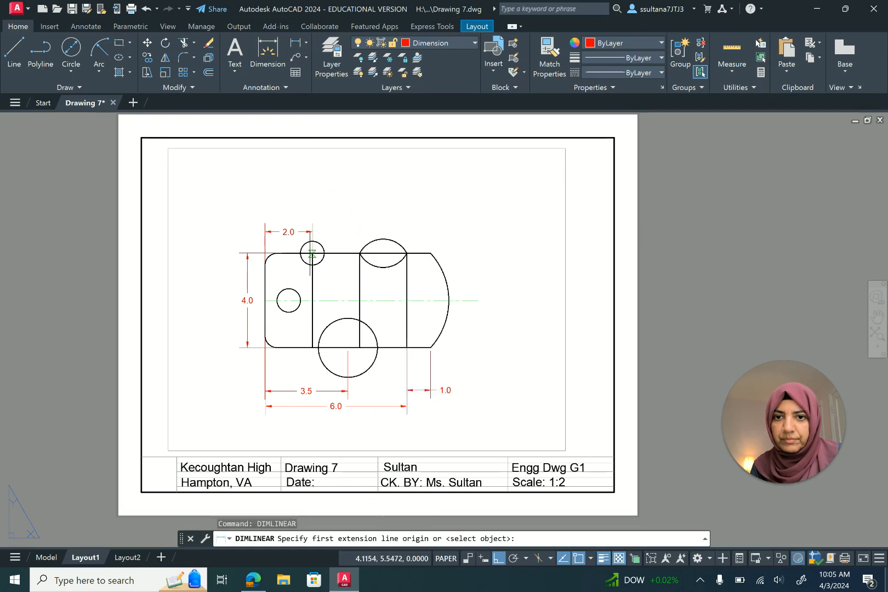
pyautogui.click(312, 253)
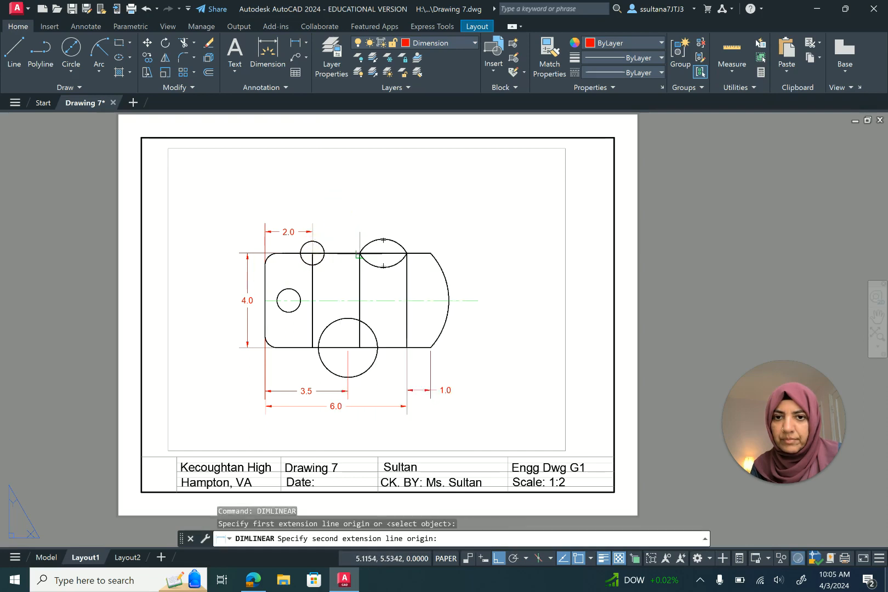
pyautogui.click(360, 254)
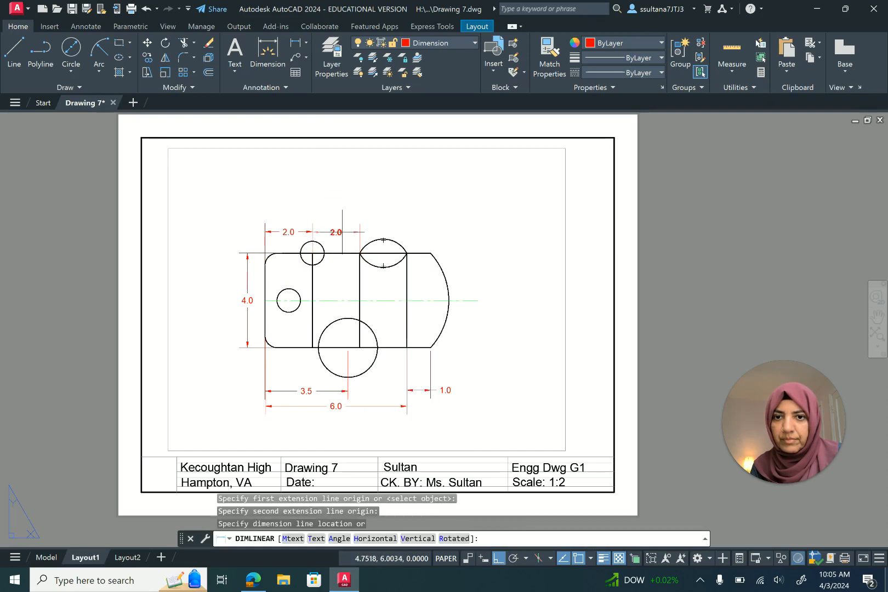
pyautogui.click(342, 232)
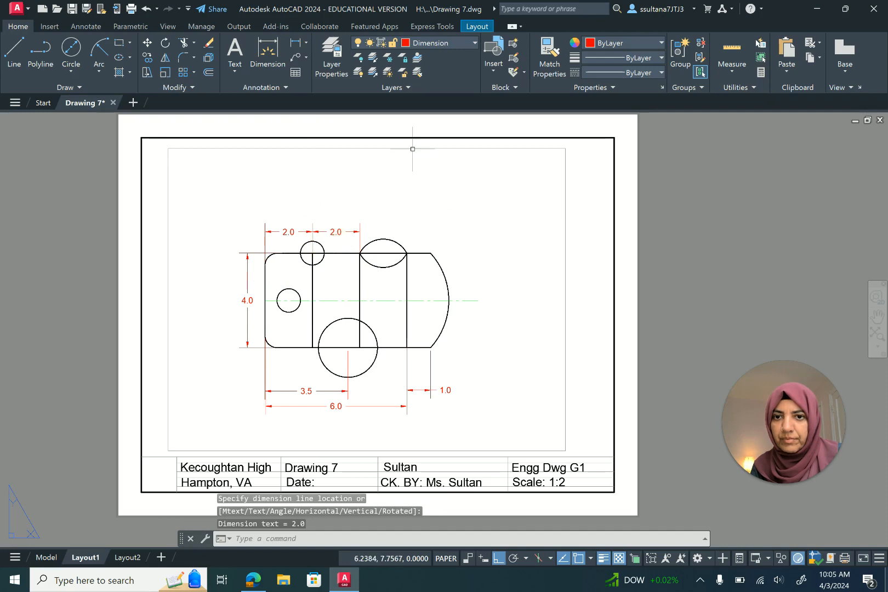
# Step: Add a radius dimension to the large right-hand arc, with its text outside at the upper right
pyautogui.click(306, 43)
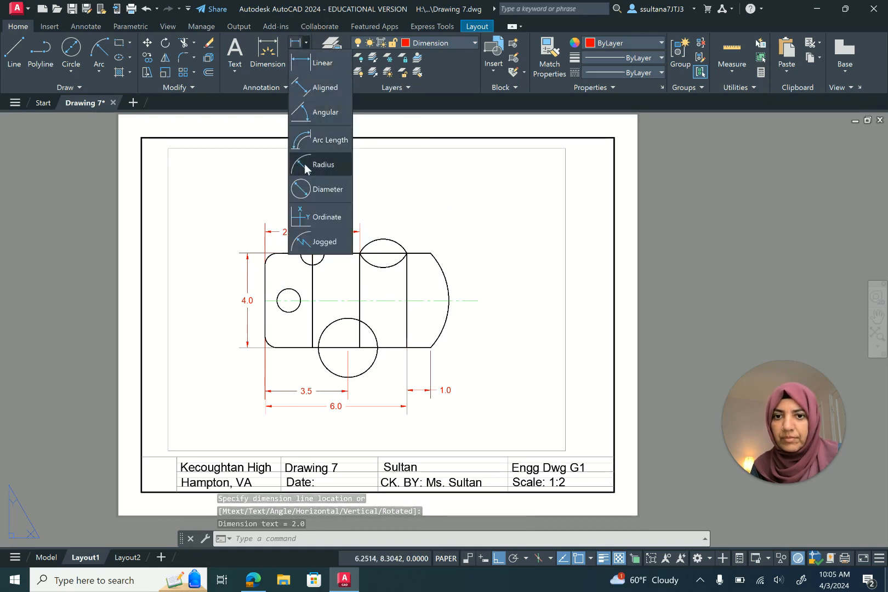
pyautogui.click(323, 164)
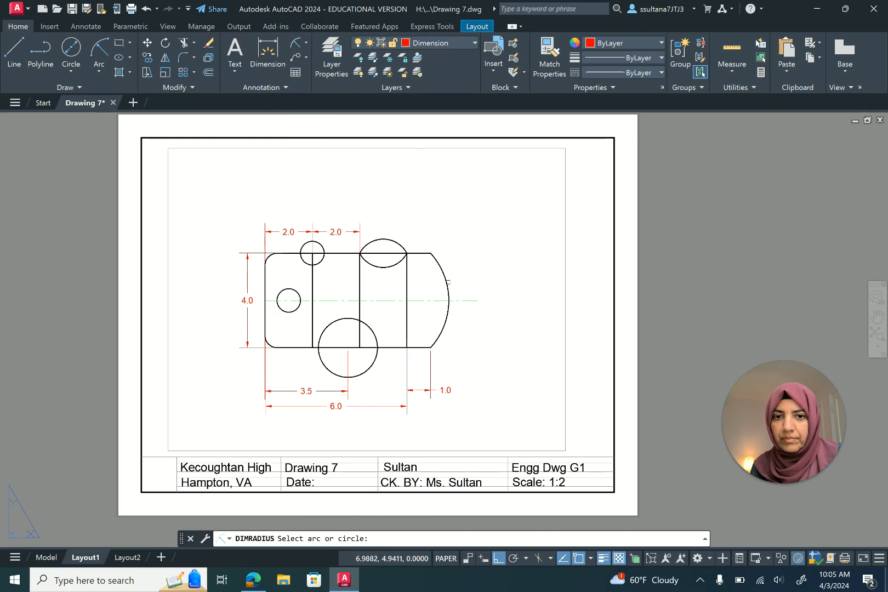
pyautogui.click(447, 283)
pyautogui.click(465, 264)
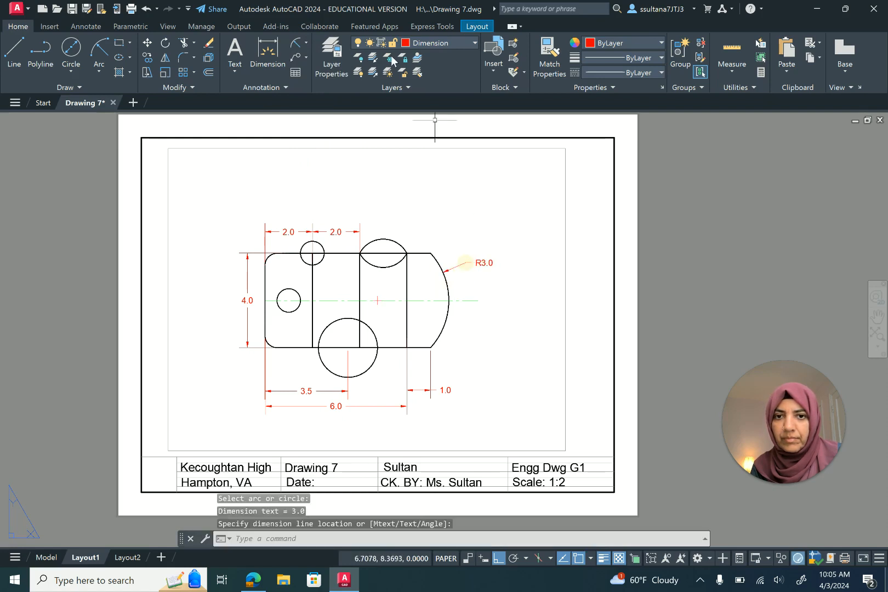
# Step: Add a radius dimension to the upward-bulging arc on the top edge, with its text above and right of the arc
pyautogui.click(301, 45)
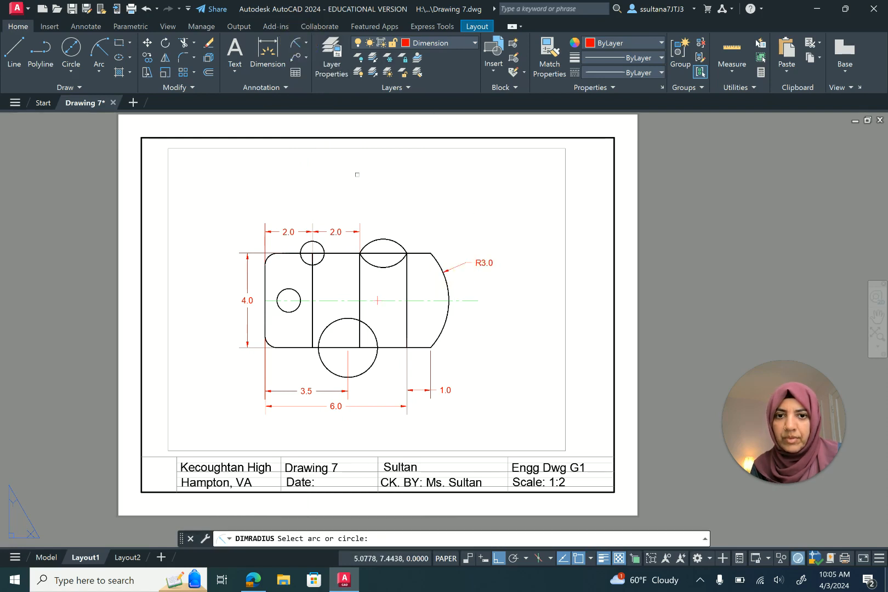
pyautogui.click(394, 240)
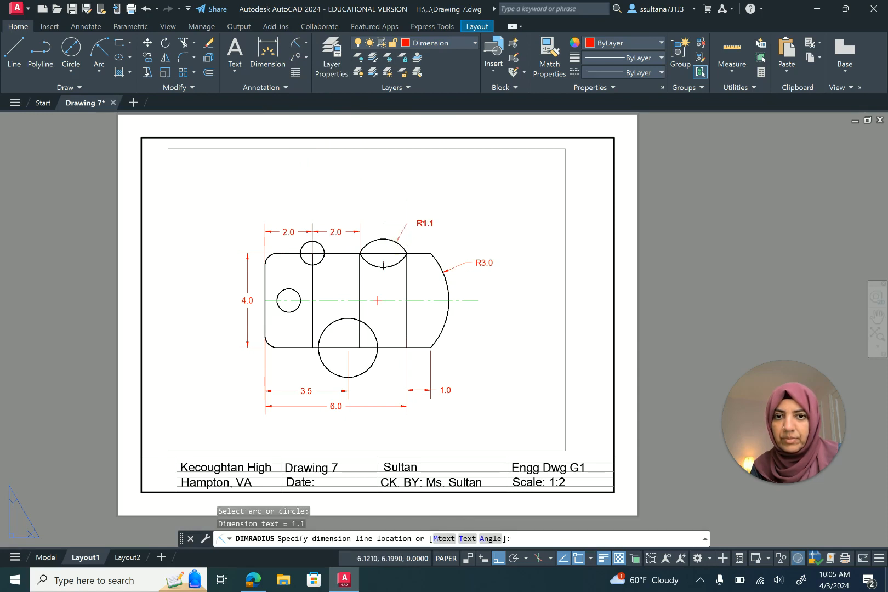
pyautogui.click(406, 222)
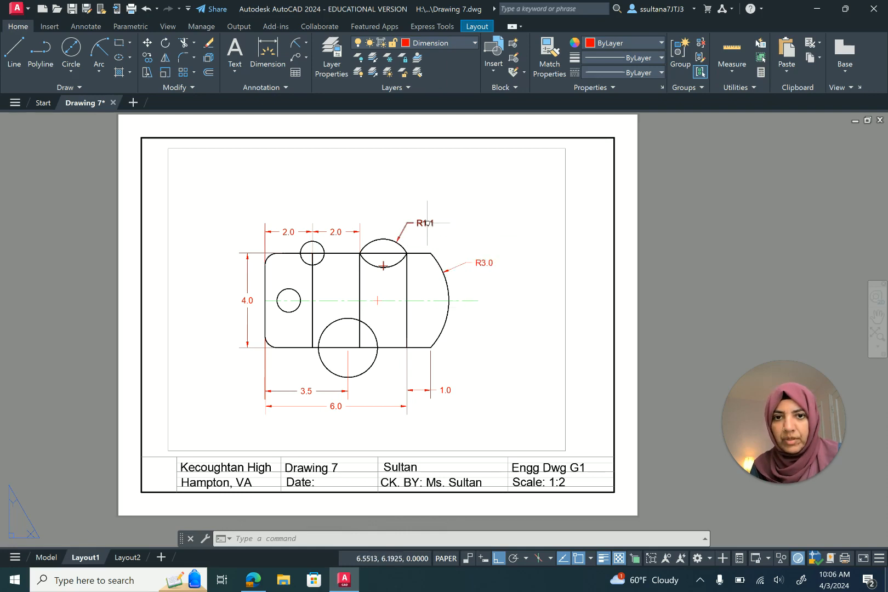
pyautogui.click(425, 223)
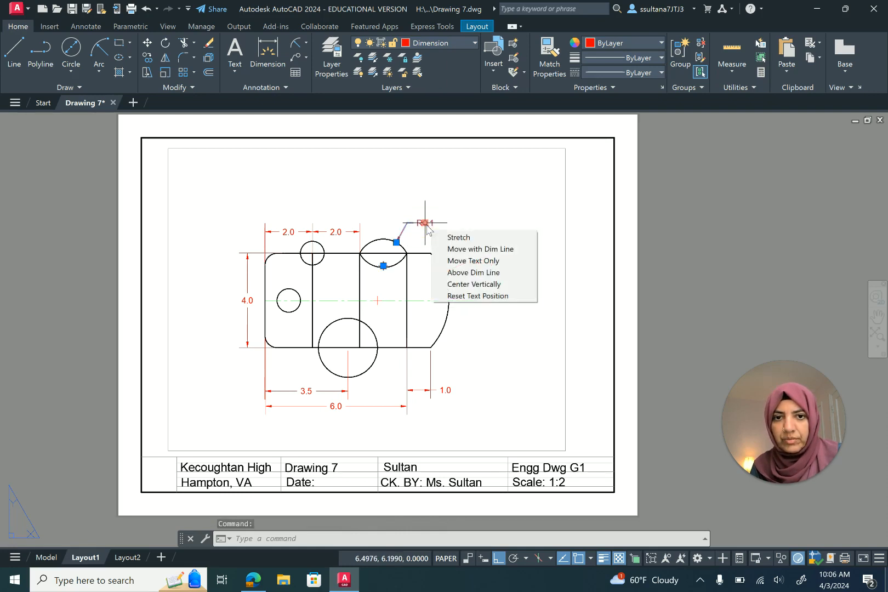
pyautogui.click(425, 223)
pyautogui.press('Escape')
pyautogui.press('Escape')
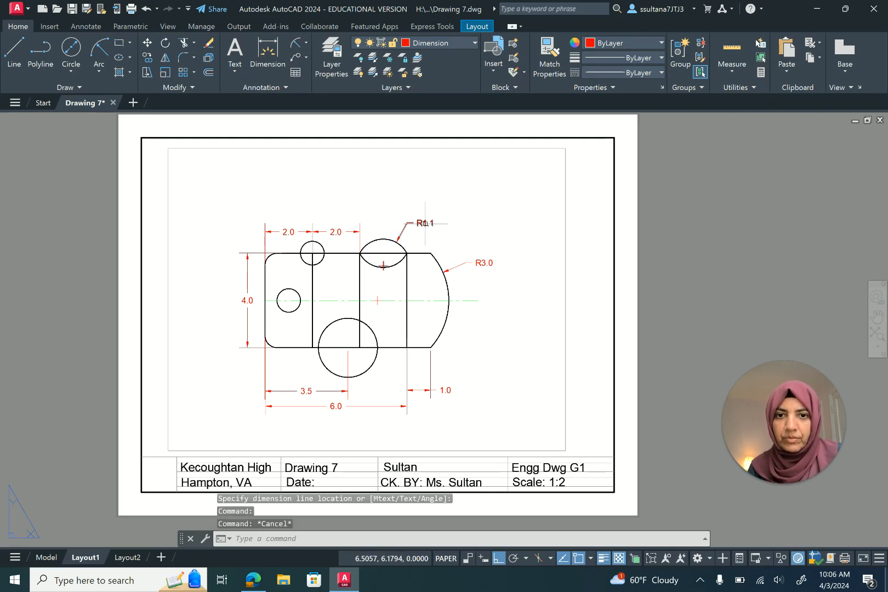
# Step: Set the precision of the upper arc's radius dimension to four decimal places (0.0000)
pyautogui.click(424, 224)
pyautogui.rightClick(425, 224)
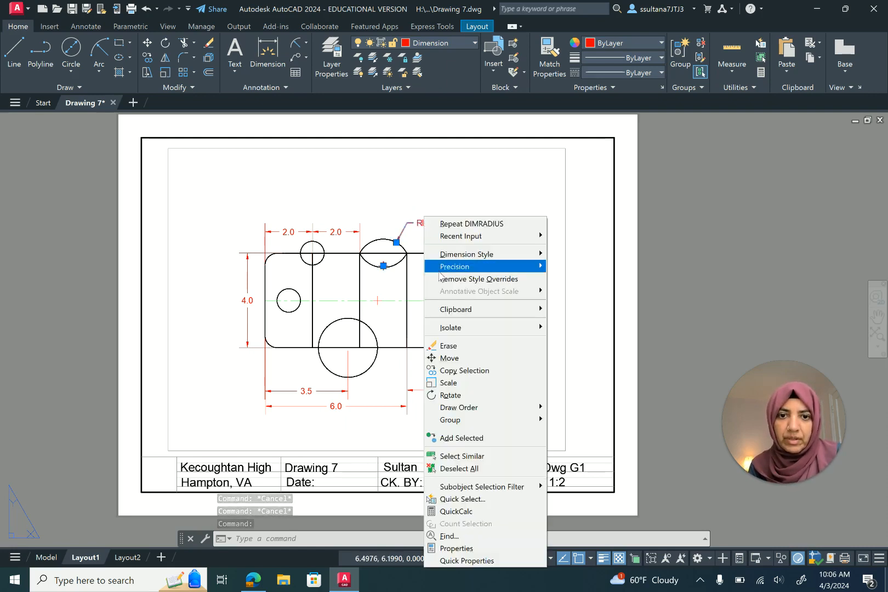
pyautogui.moveTo(441, 274)
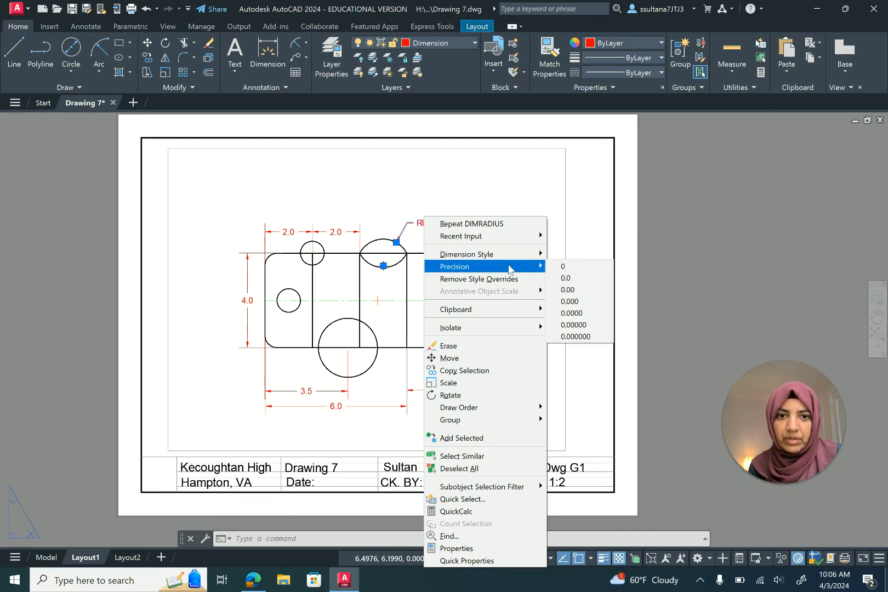
pyautogui.click(582, 317)
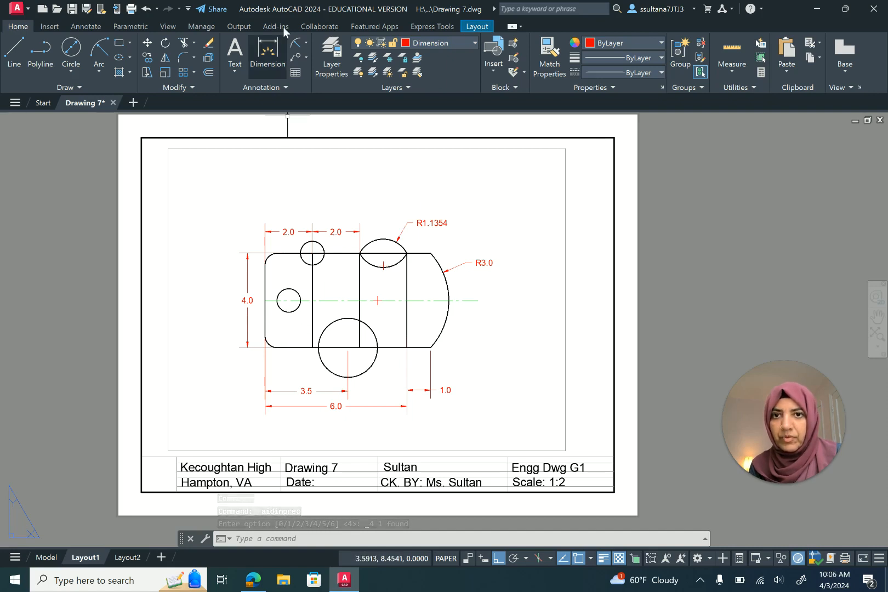
# Step: Add a diameter dimension to the small circle on the centerline near the part's left edge, with its text outside at the upper right
pyautogui.click(306, 43)
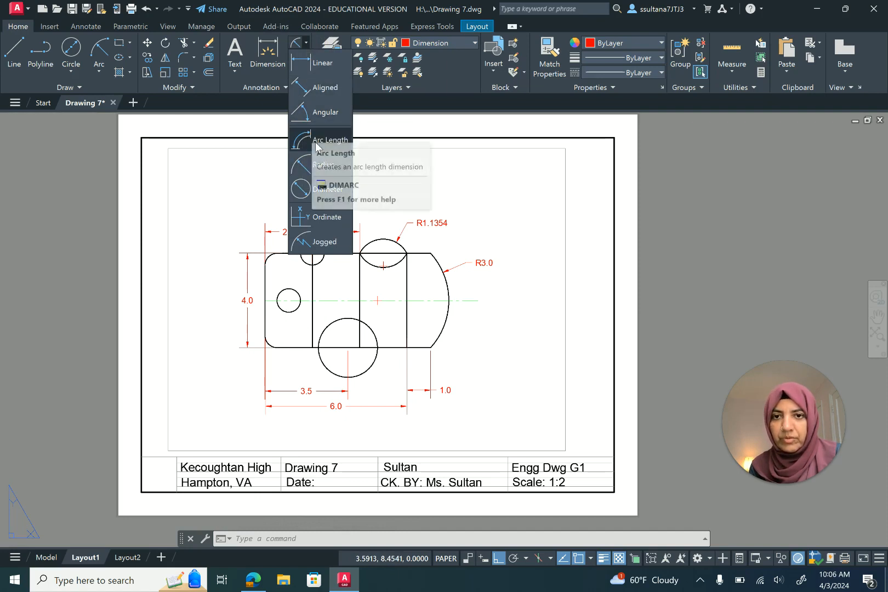
pyautogui.click(305, 186)
pyautogui.click(297, 292)
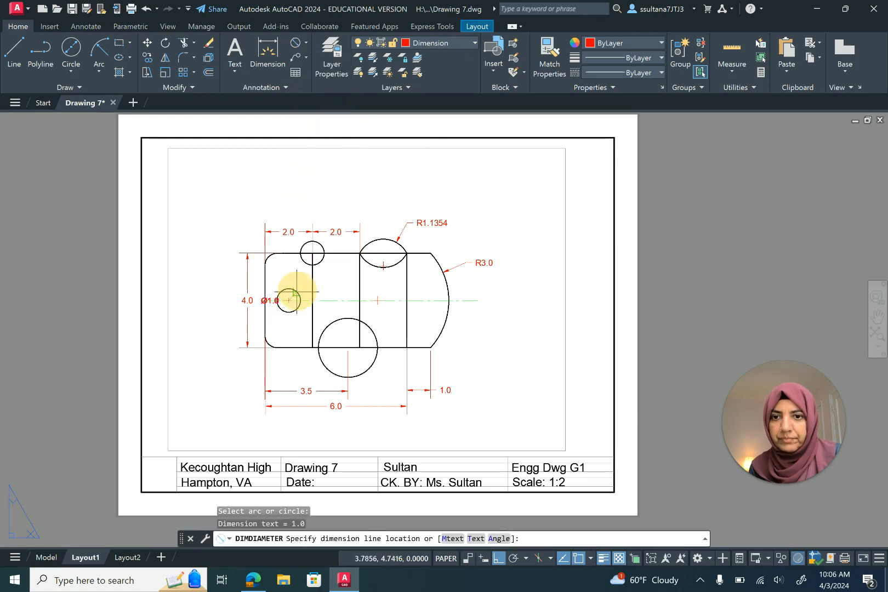
pyautogui.click(324, 283)
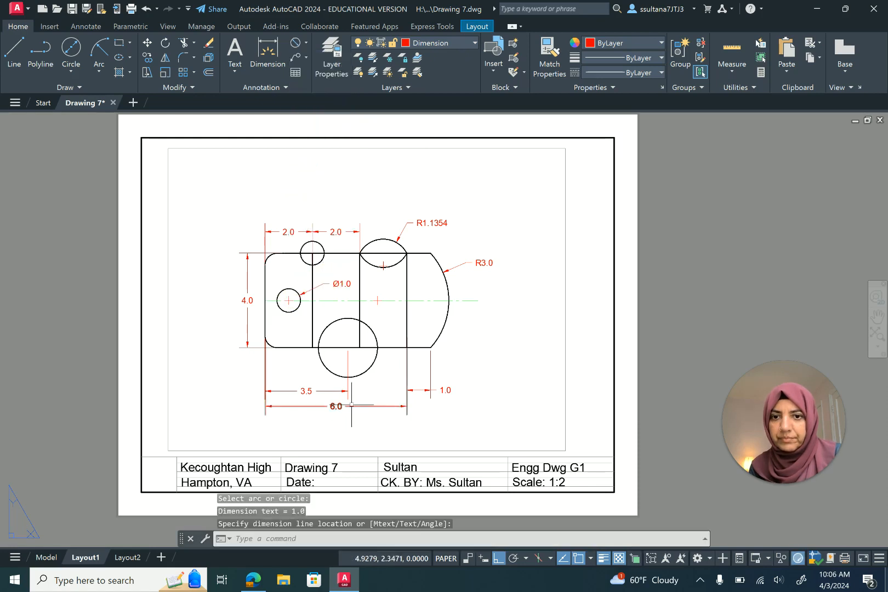
# Step: Add a diameter dimension to the large circle on the part's bottom edge, with its text outside at the lower right
pyautogui.scroll(4, 351, 404)
pyautogui.click(296, 42)
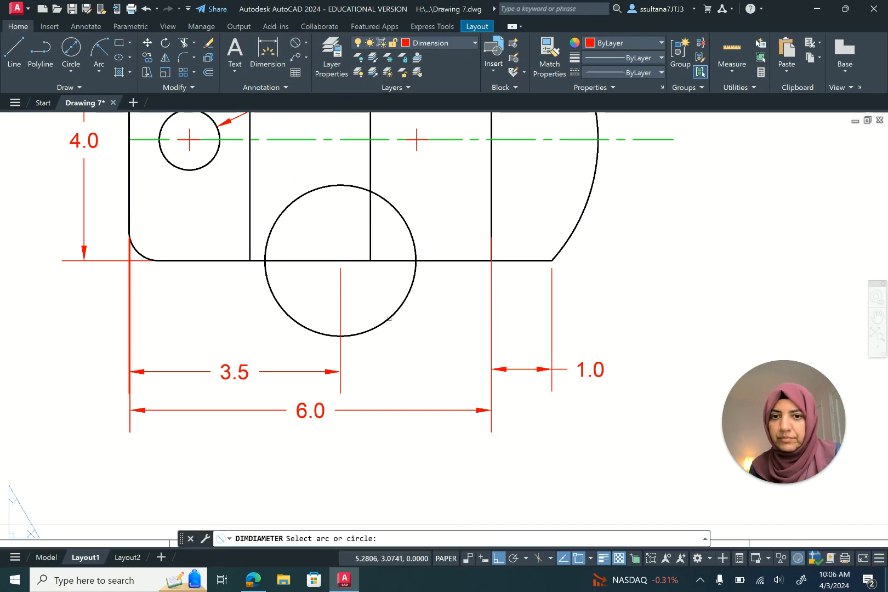
pyautogui.click(388, 318)
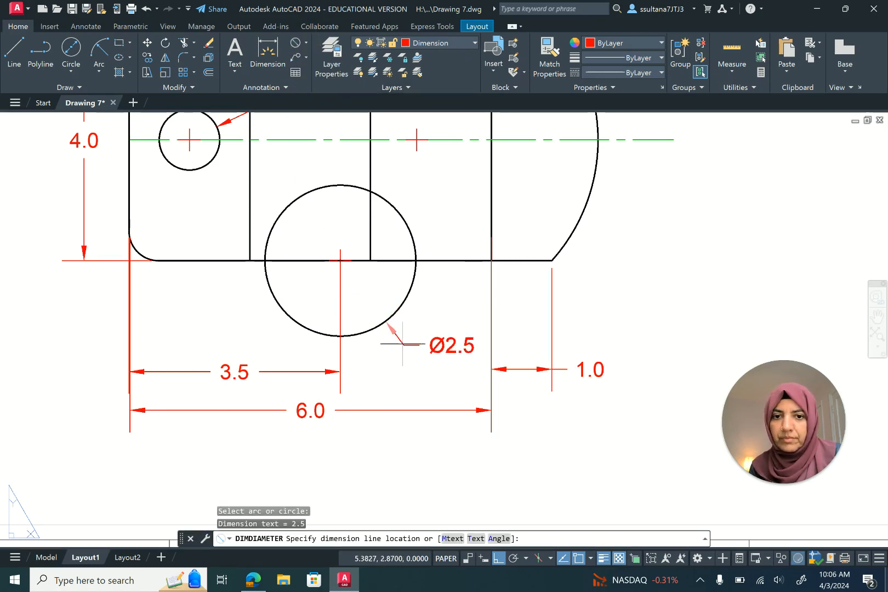
pyautogui.click(401, 342)
# Step: Add a radius dimension to the part's upper-left rounded corner, with its text outside at the upper left
pyautogui.scroll(-3, 398, 340)
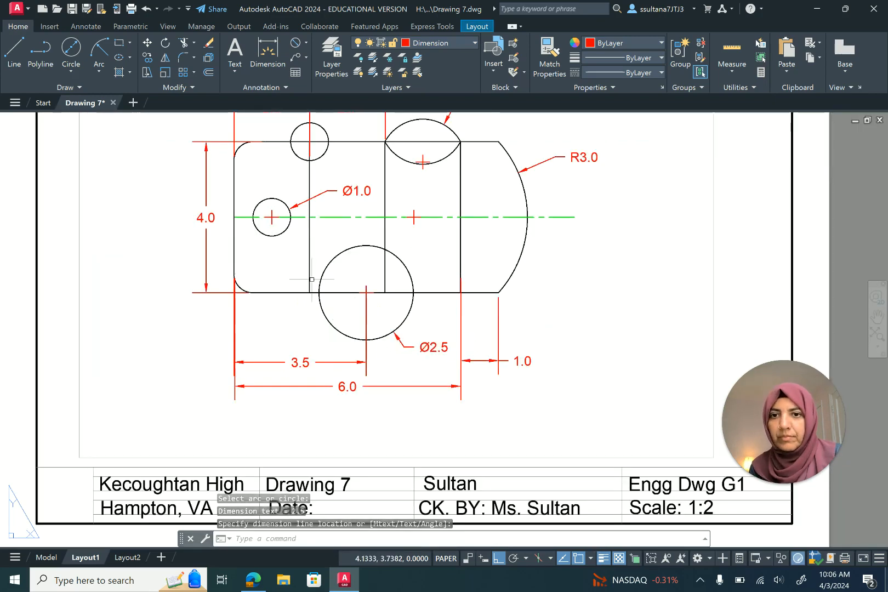
pyautogui.scroll(-1, 354, 319)
pyautogui.scroll(1, 273, 110)
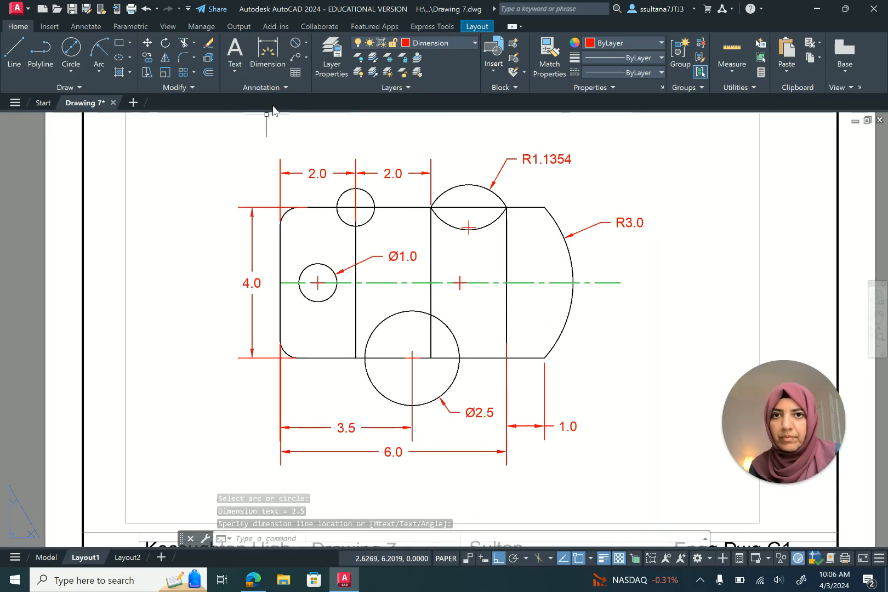
pyautogui.click(304, 42)
pyautogui.click(303, 164)
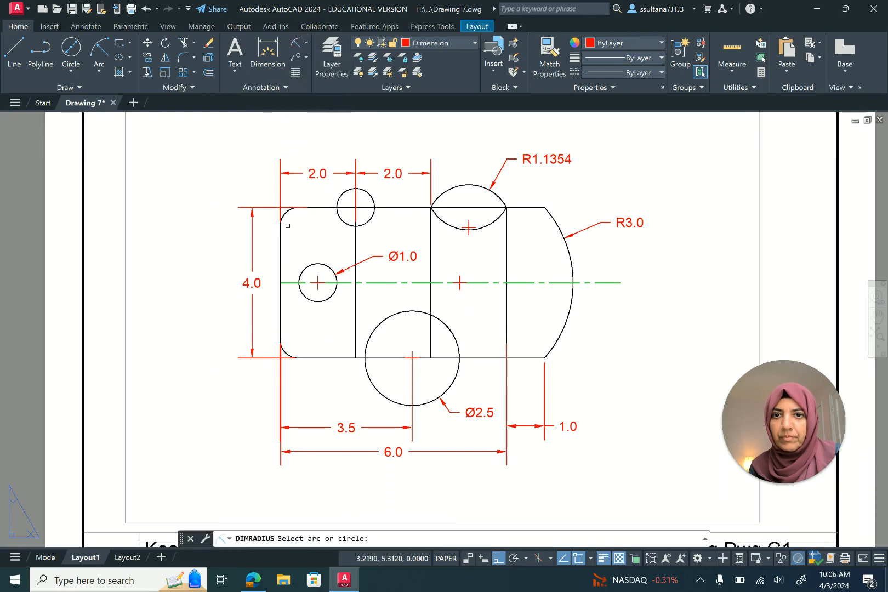
pyautogui.click(287, 211)
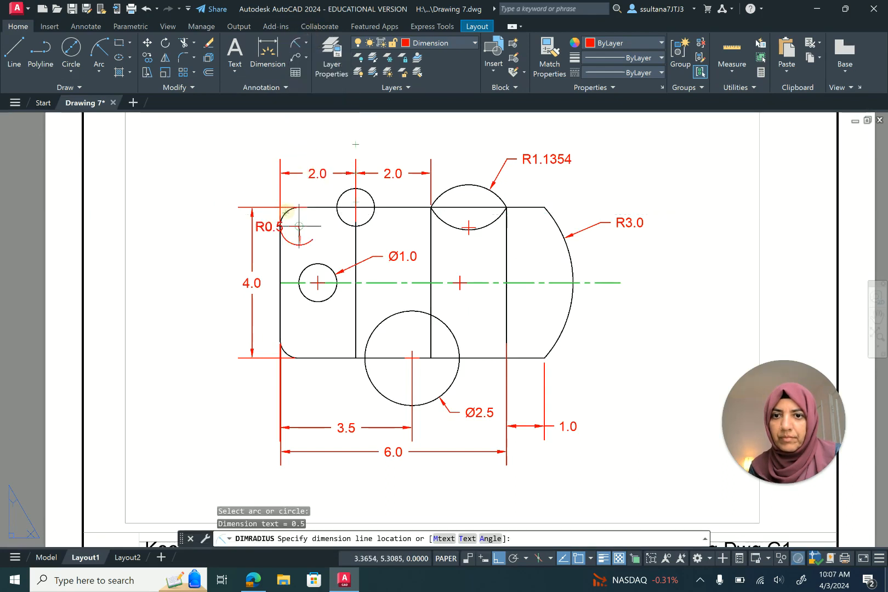
pyautogui.click(264, 196)
# Step: Set up a 1:1 plot of Layout1 with AutoCAD PDF (High Quality Print).pc3 on ANSI full bleed A (11.00 x 8.50 Inches) and preview it
pyautogui.scroll(-4, 264, 196)
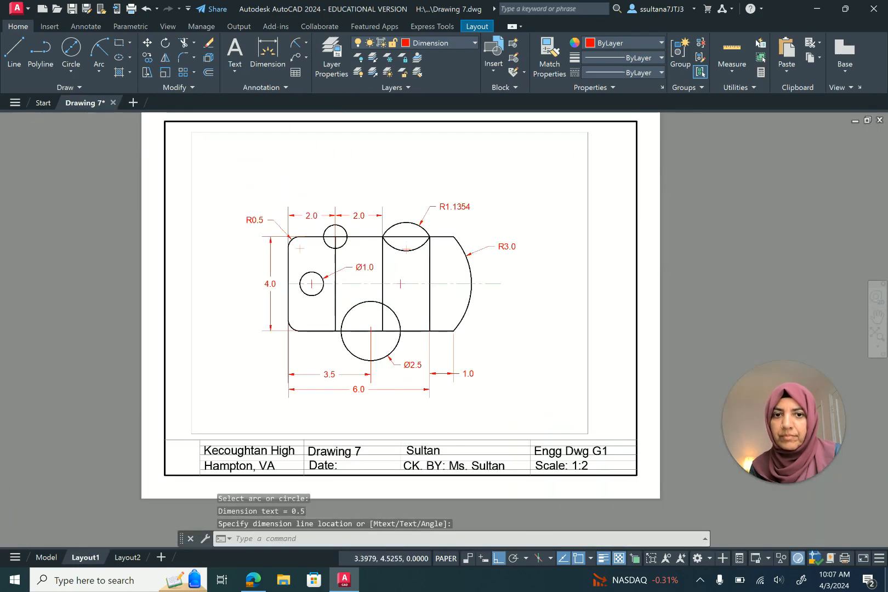
pyautogui.scroll(2, 266, 289)
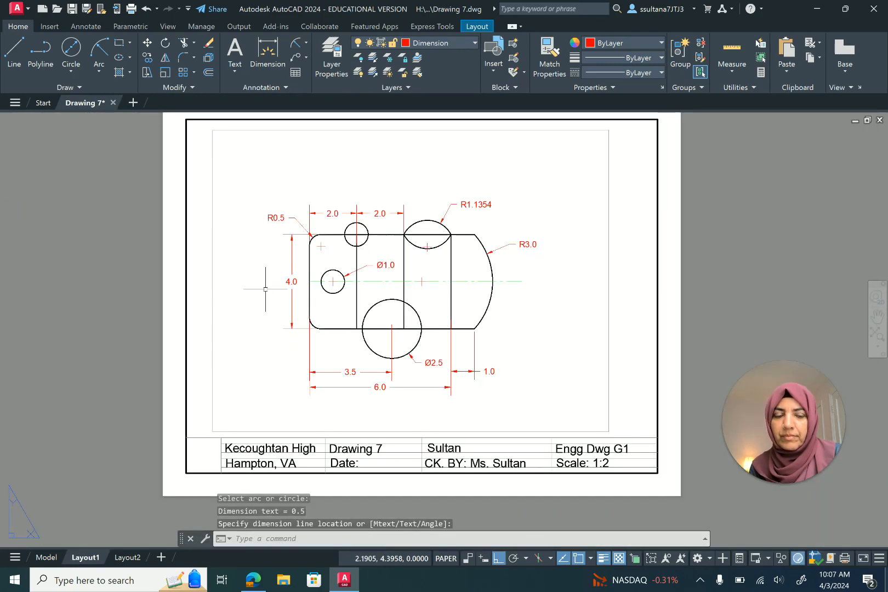
pyautogui.scroll(-2, 265, 289)
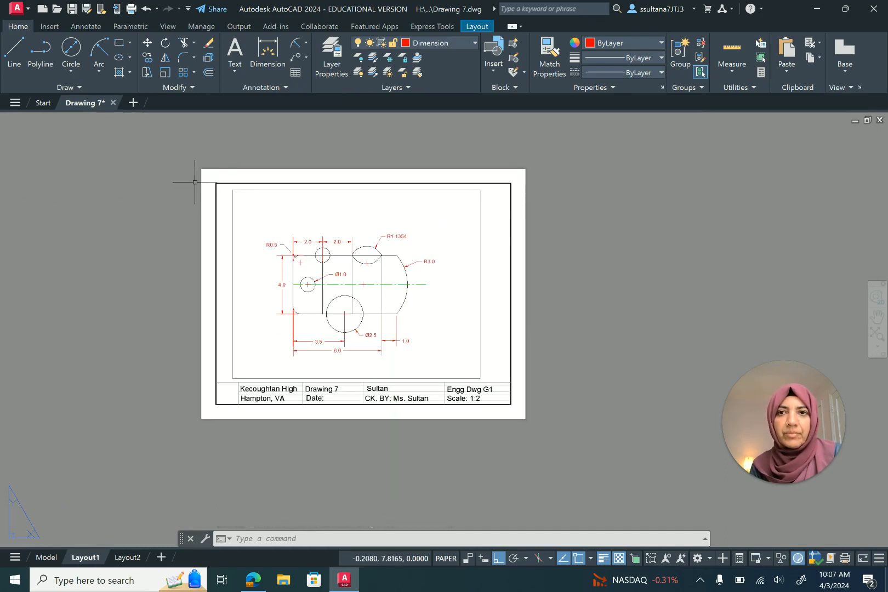
pyautogui.click(131, 8)
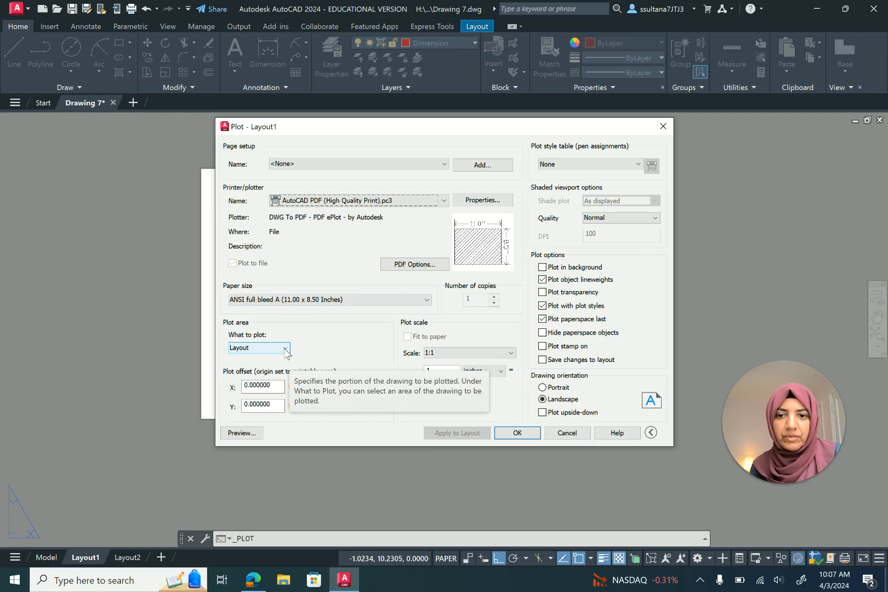
pyautogui.click(243, 433)
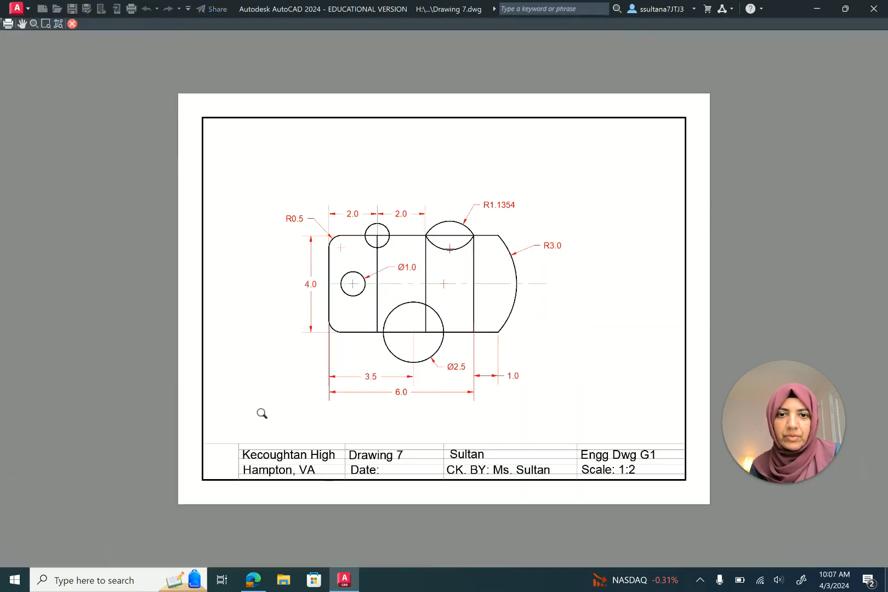
pyautogui.rightClick(284, 347)
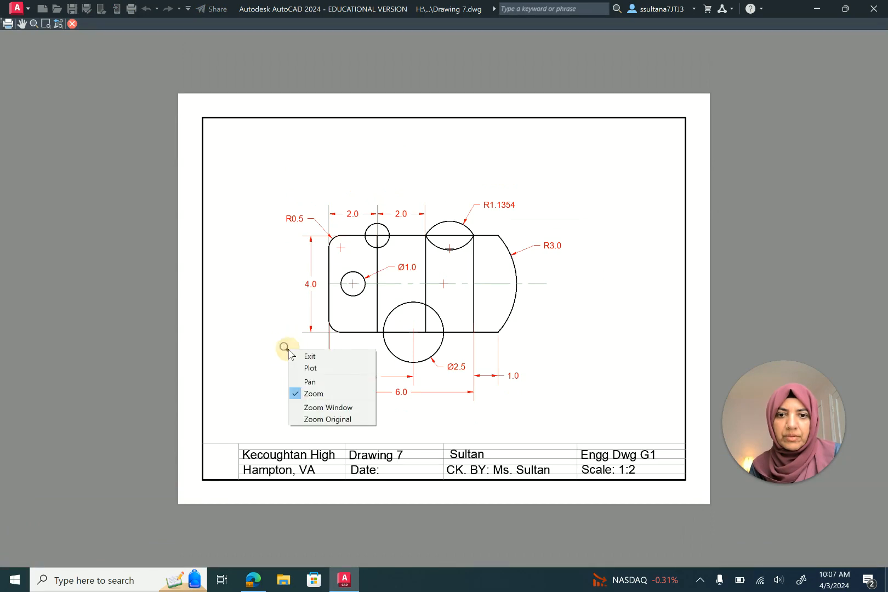
pyautogui.click(306, 356)
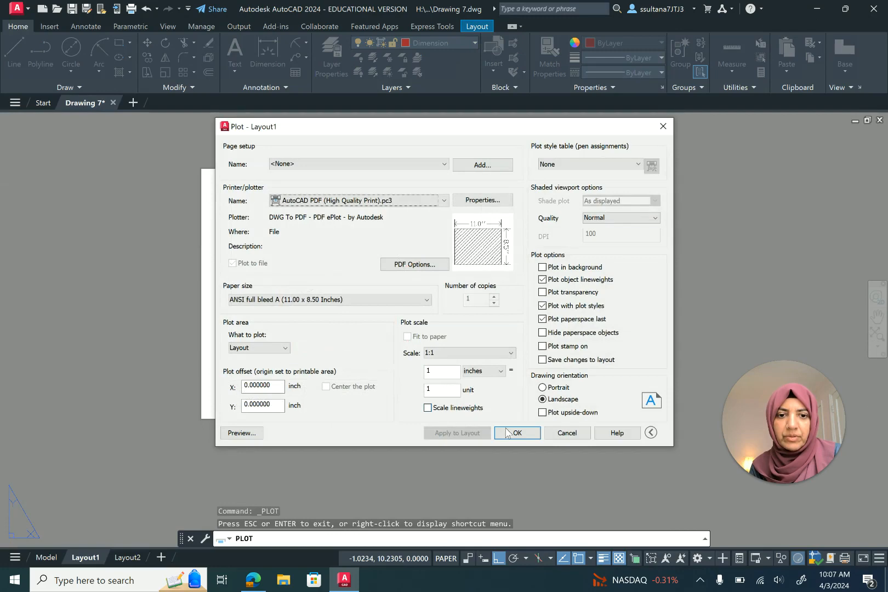
# Step: Plot the layout to Drawing 7-Layout1.pdf in the Documents folder, and return to the drawing with nothing selected
pyautogui.click(518, 433)
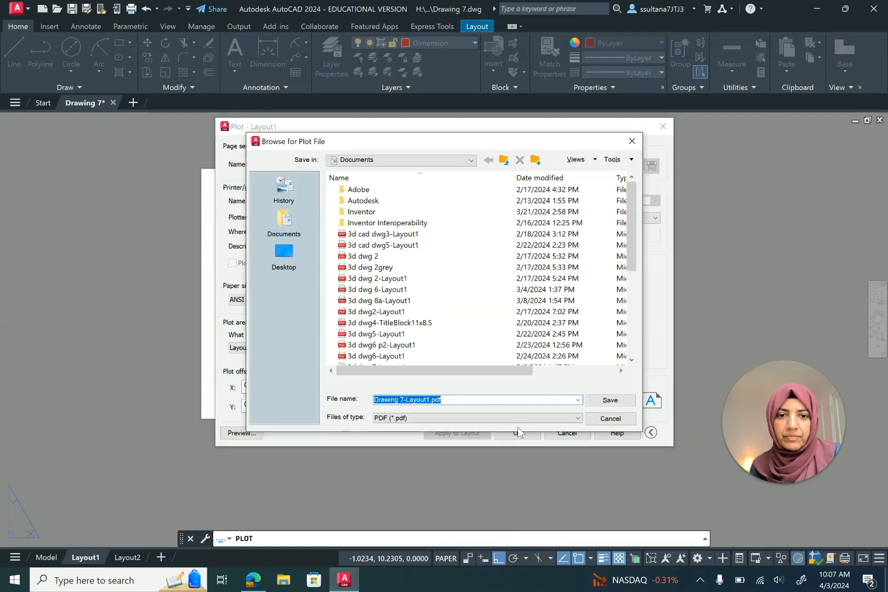
pyautogui.click(611, 401)
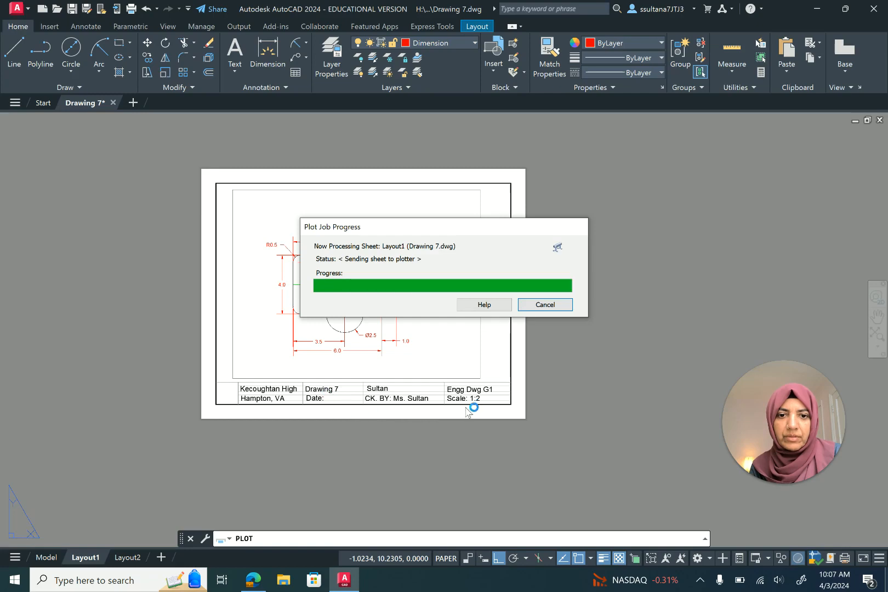
pyautogui.hotkey('alt', 'Tab')
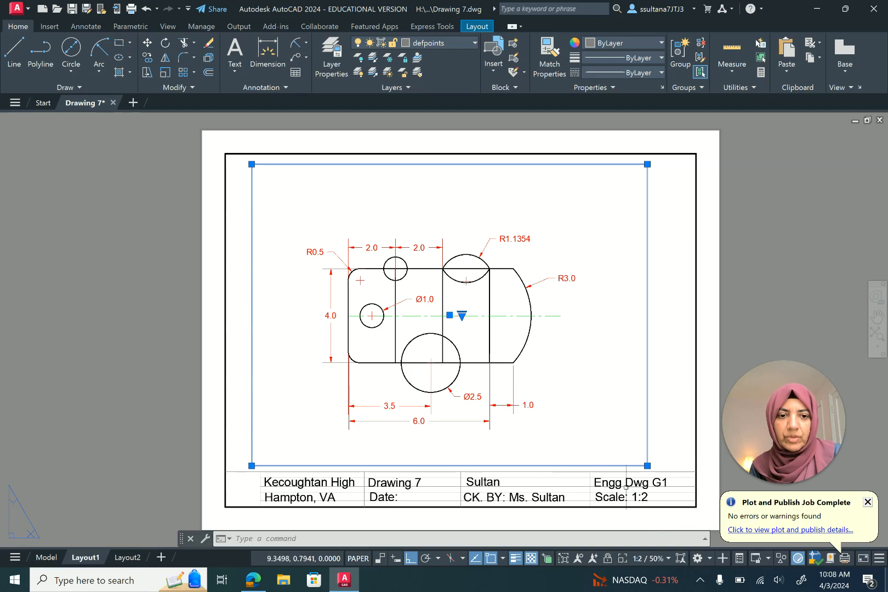
pyautogui.press('Escape')
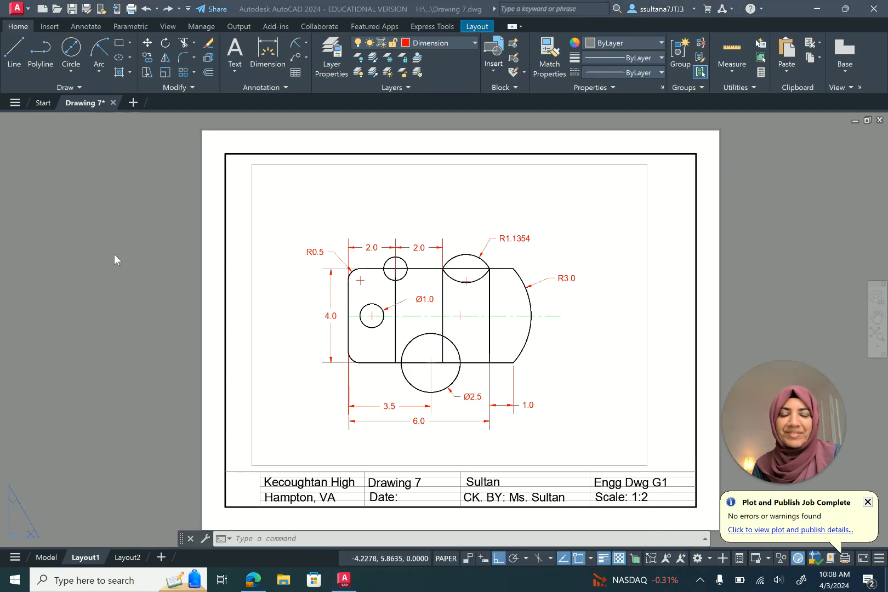